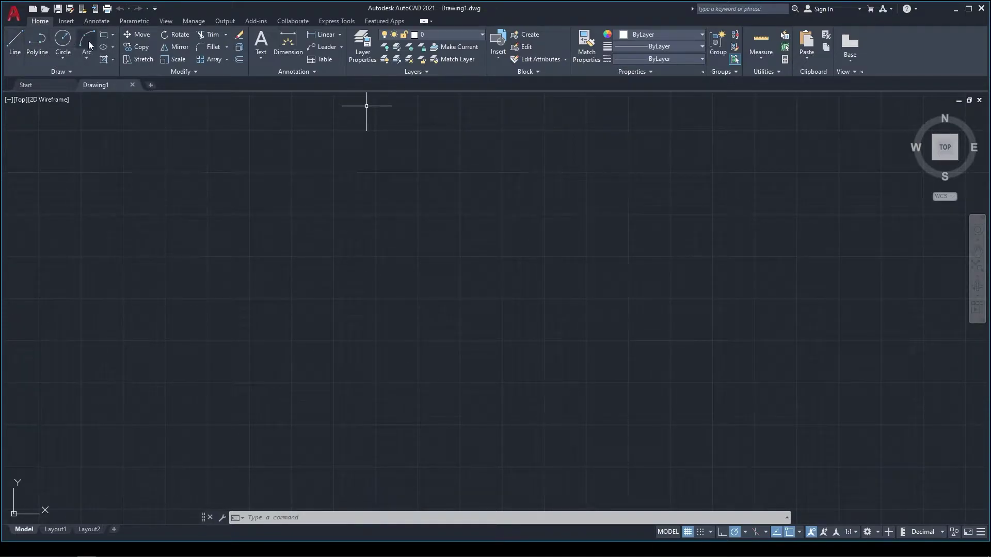
Step: Expand the Draw panel slide-out to reveal the additional draw tools
click(70, 73)
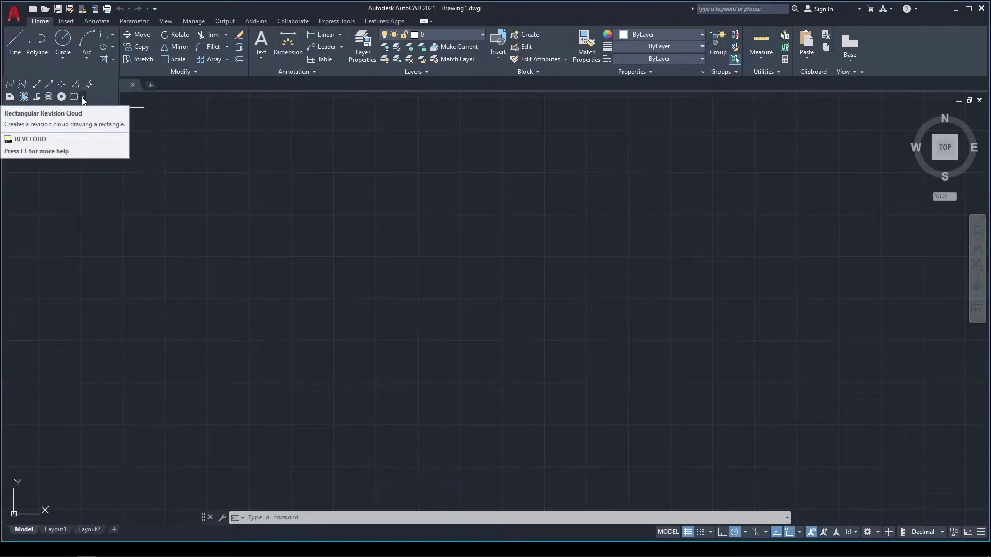
mouse_move(10, 85)
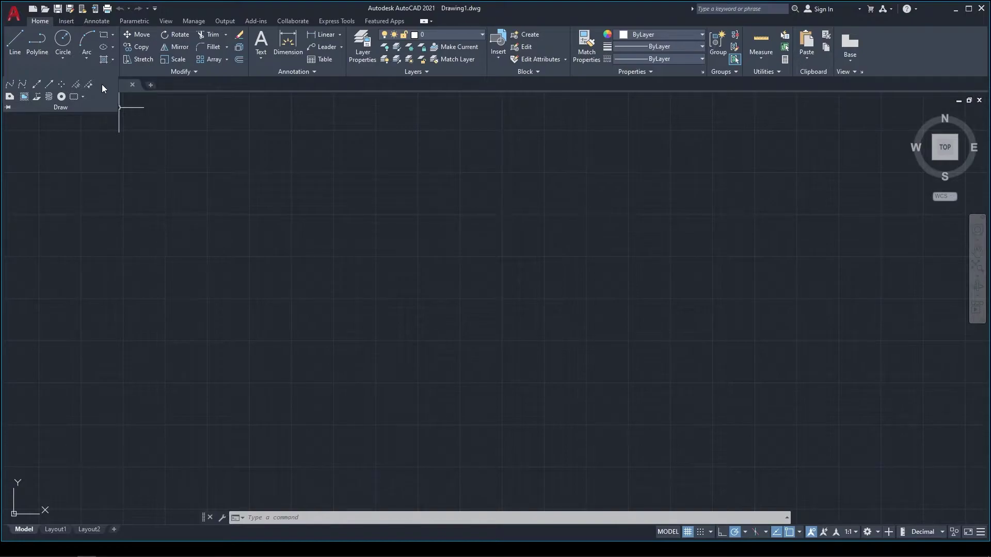
Step: Draw a looping fit-point spline through ten points across the upper middle of the canvas
click(10, 86)
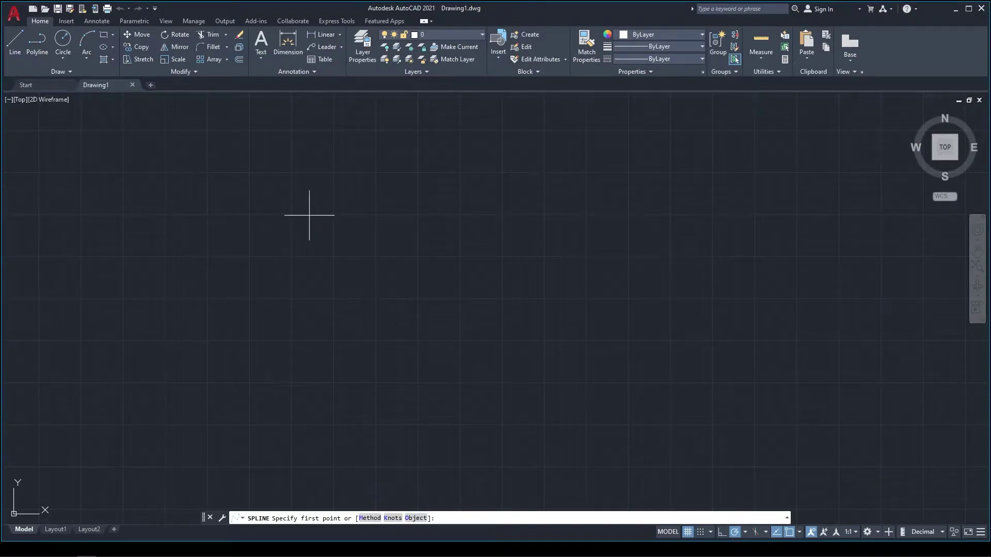
click(292, 211)
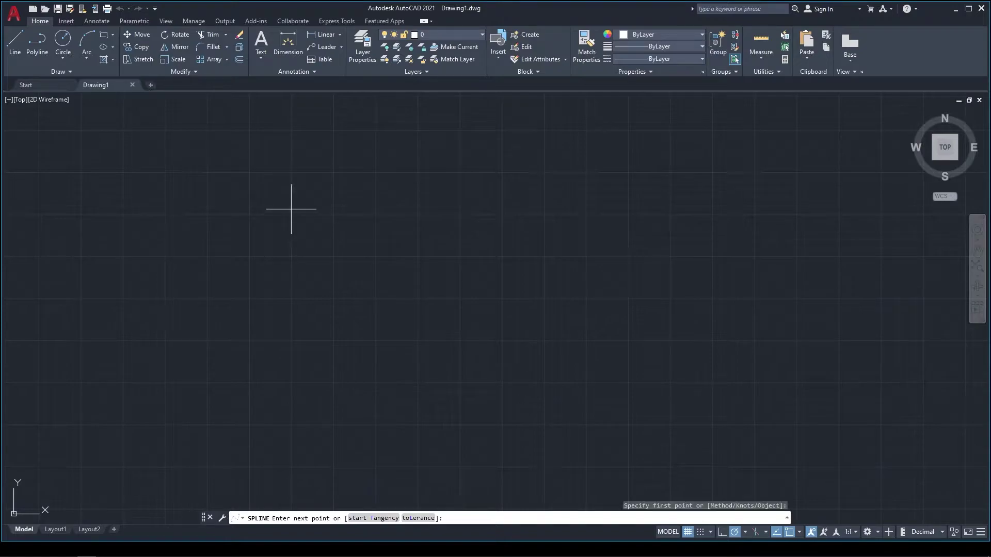
click(427, 168)
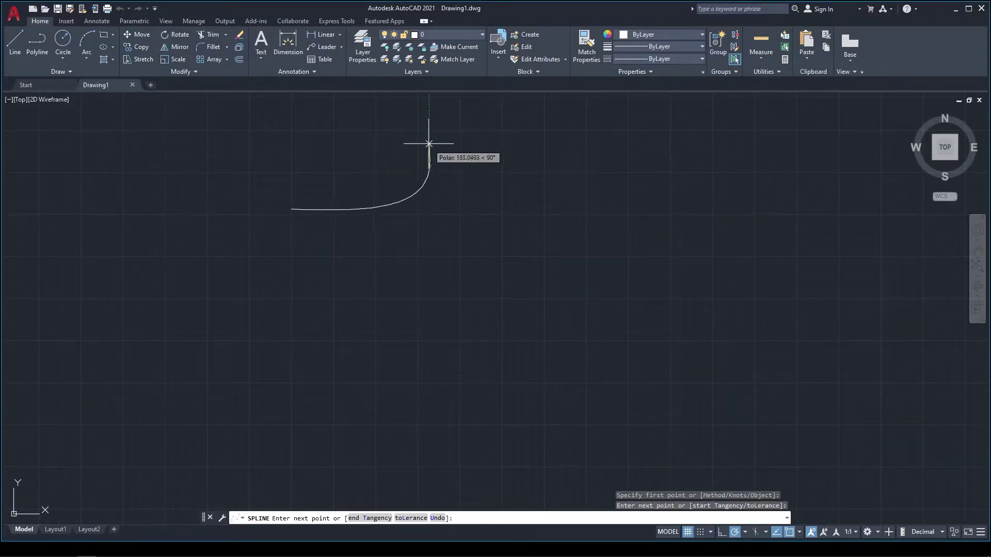
click(460, 137)
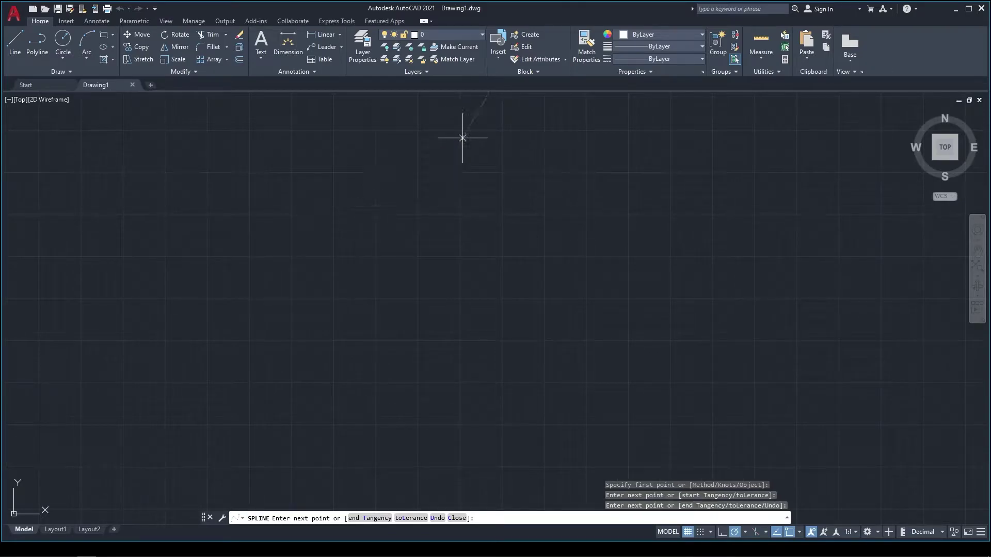
click(561, 167)
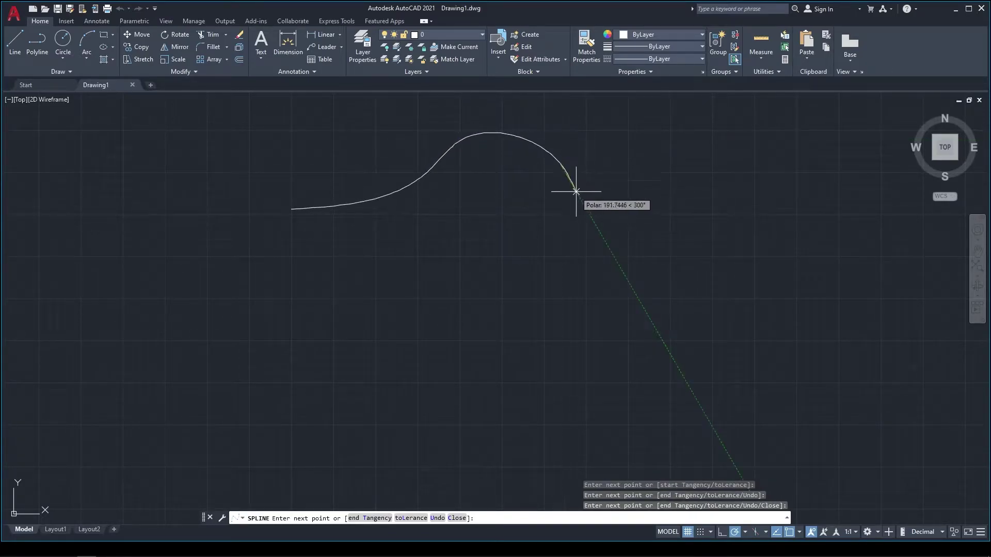
click(570, 213)
click(501, 230)
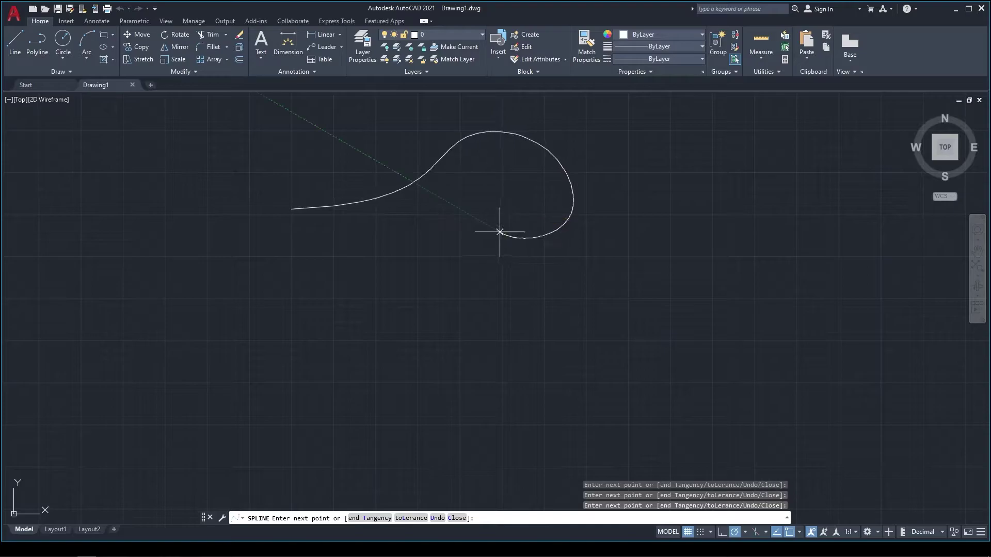
click(445, 211)
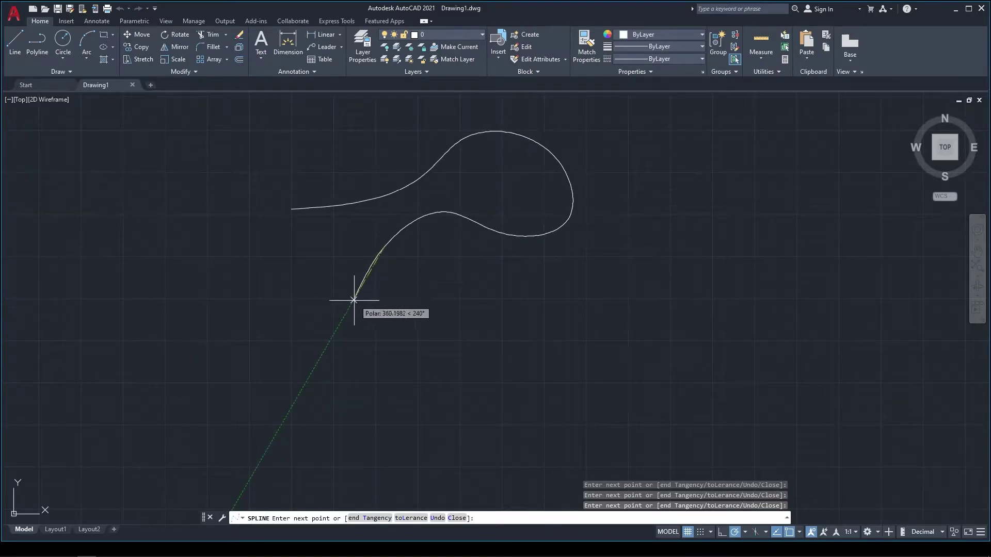
click(354, 293)
click(276, 280)
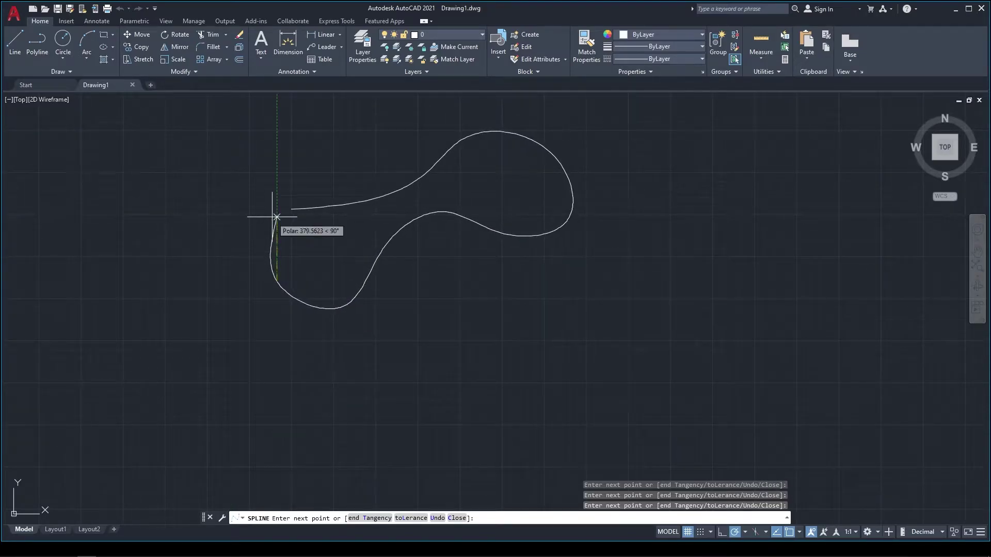
click(270, 212)
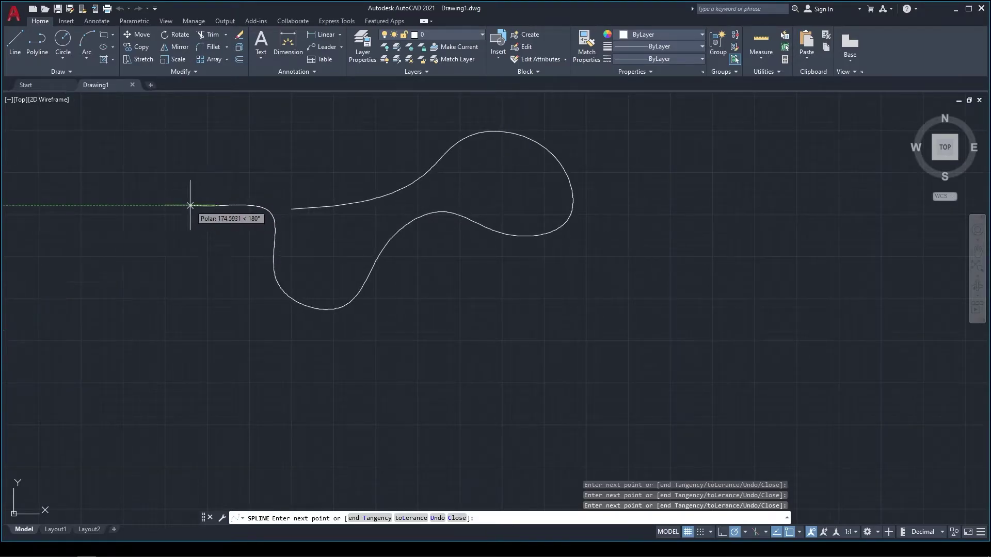
key(Return)
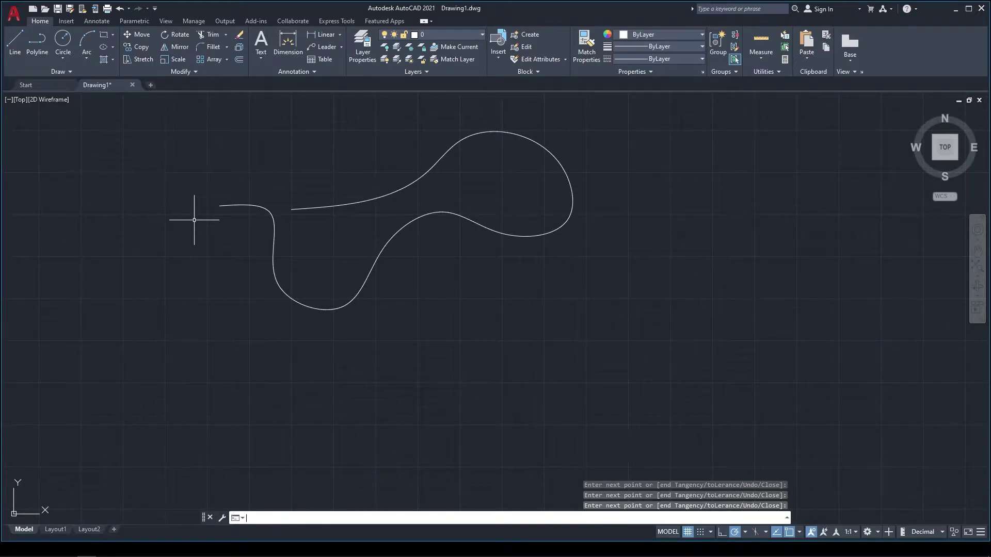
Step: Pan left and start a control-vertex spline with its first four vertices
middle_drag(320, 207, 63, 238)
click(23, 83)
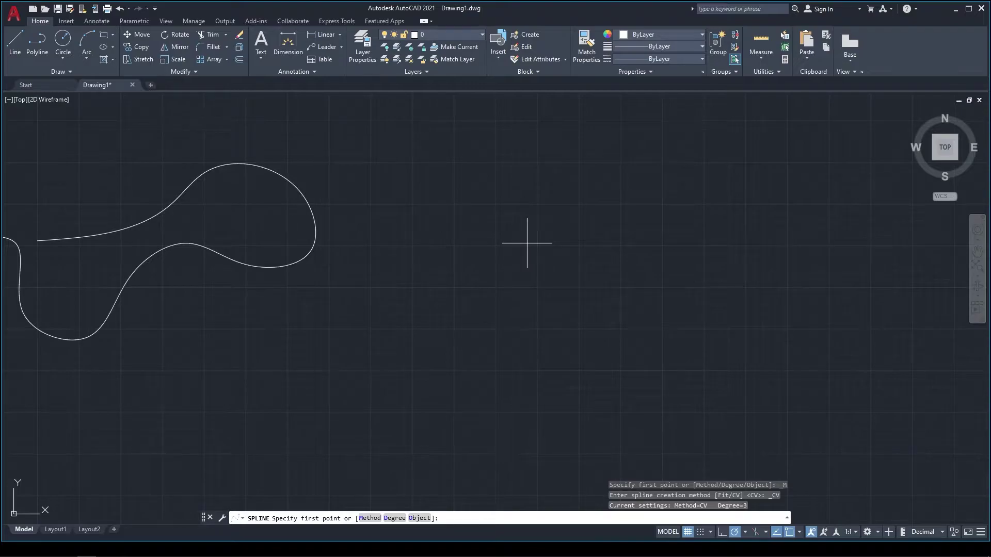
scroll(342, 267, down, 2)
click(413, 217)
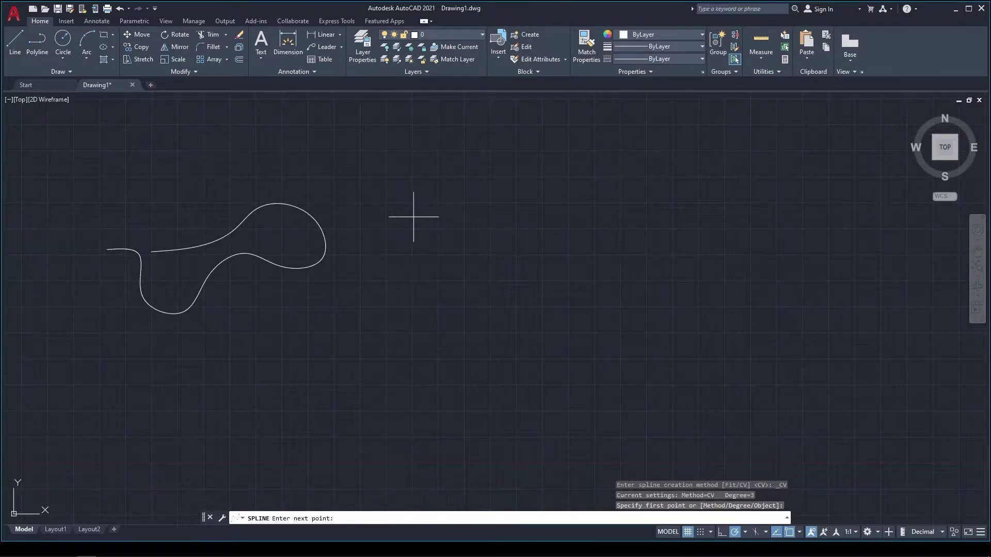
click(535, 199)
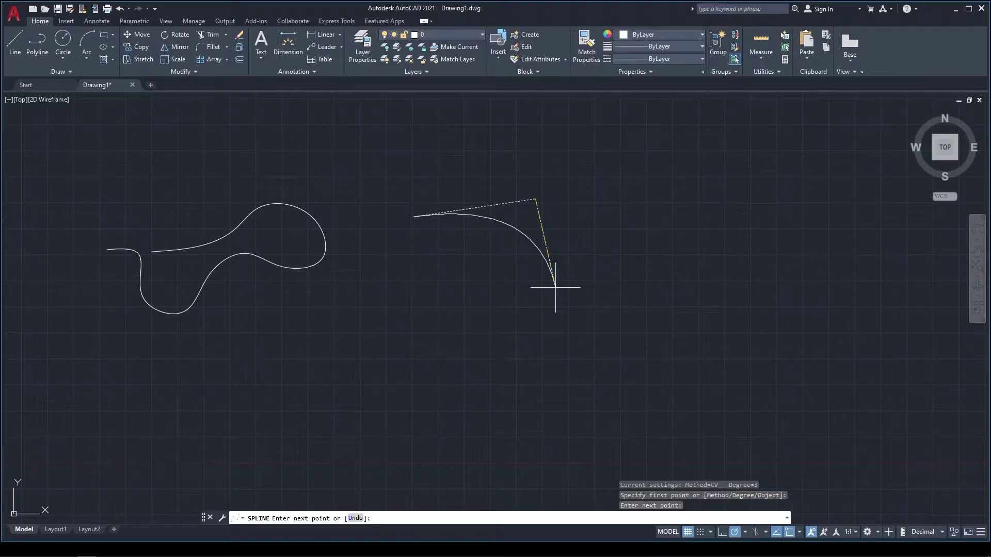
click(555, 288)
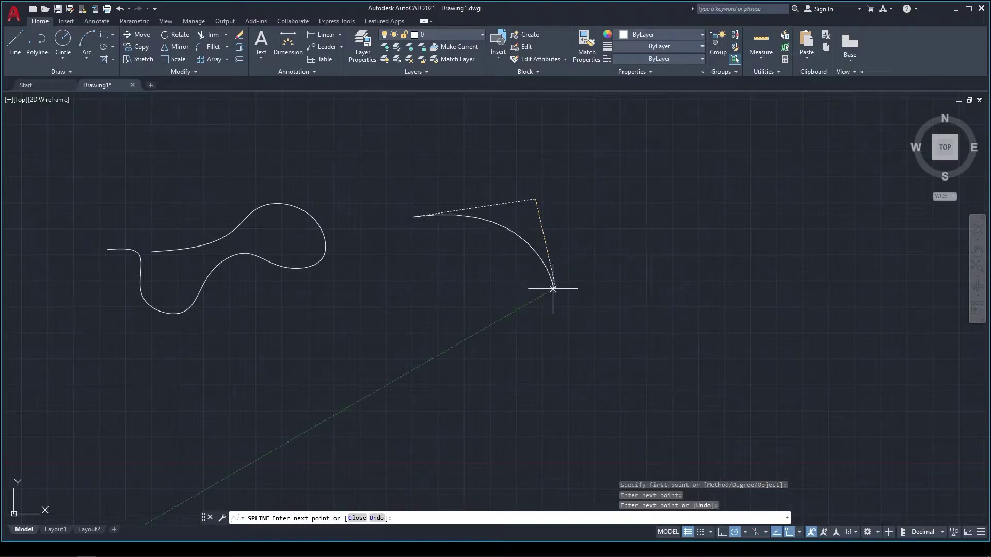
click(490, 325)
Step: Add seven more control vertices winding back left and up, finishing the second spline
click(464, 262)
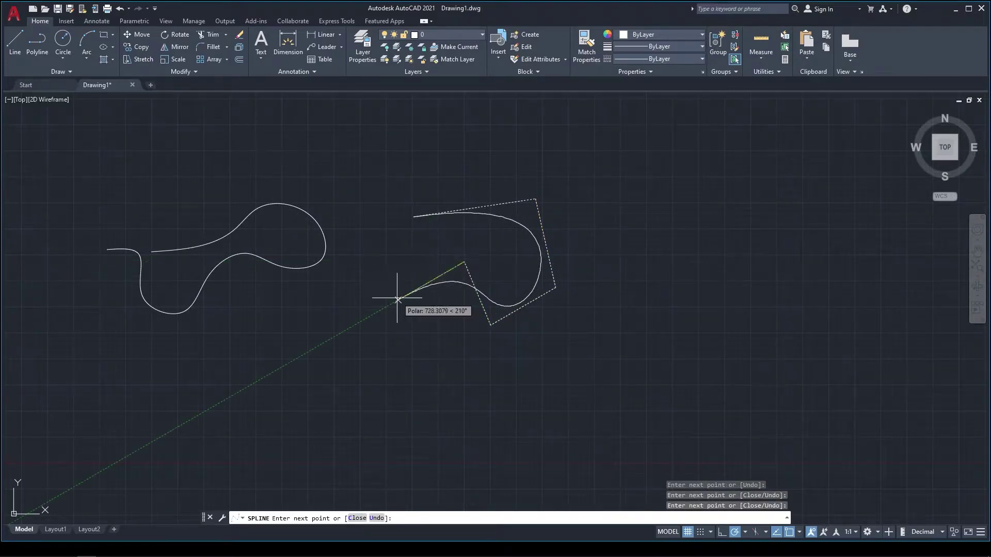
click(397, 300)
click(398, 351)
click(323, 342)
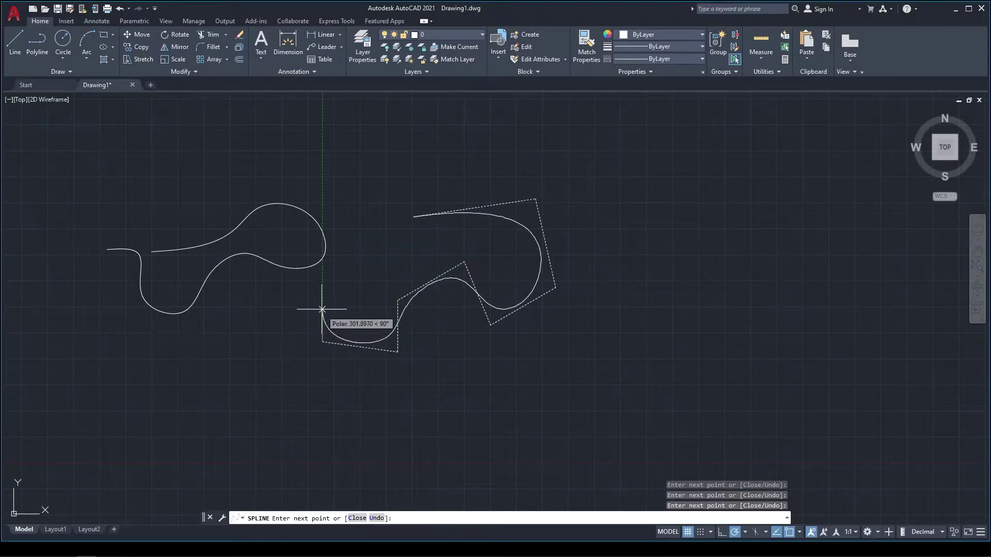
click(349, 190)
click(298, 160)
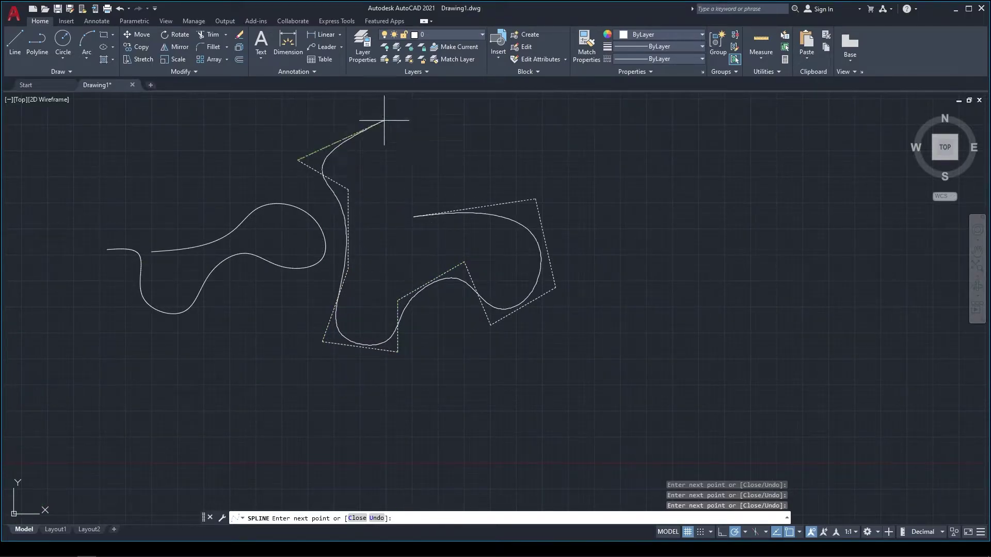
click(398, 129)
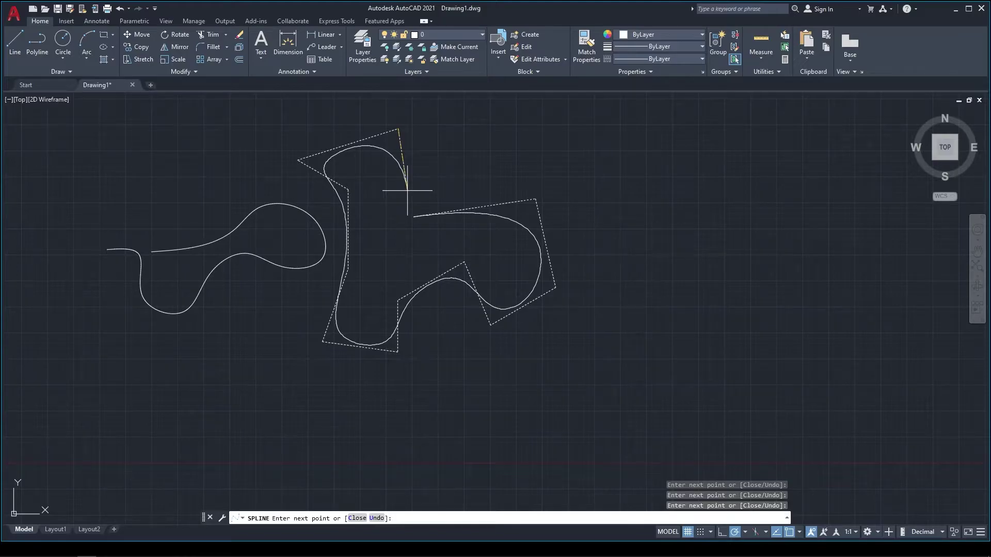
key(Return)
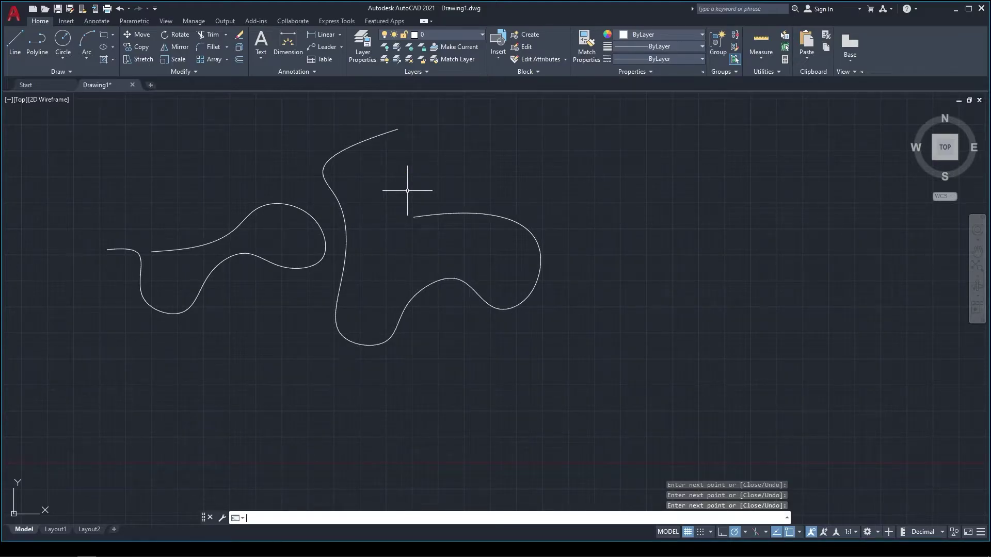
Step: Pan to empty space and place a horizontal construction line through a base point
middle_drag(407, 191, 226, 220)
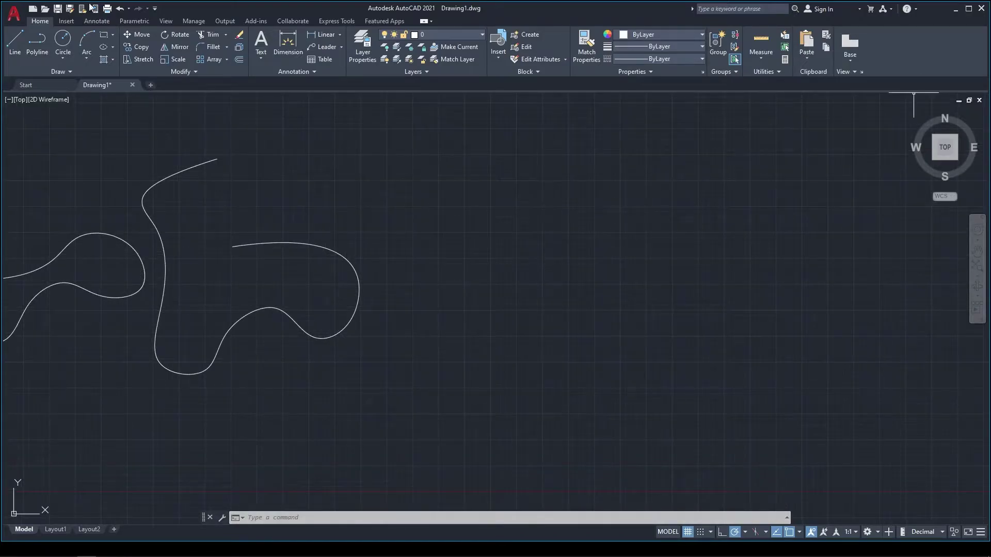
click(69, 72)
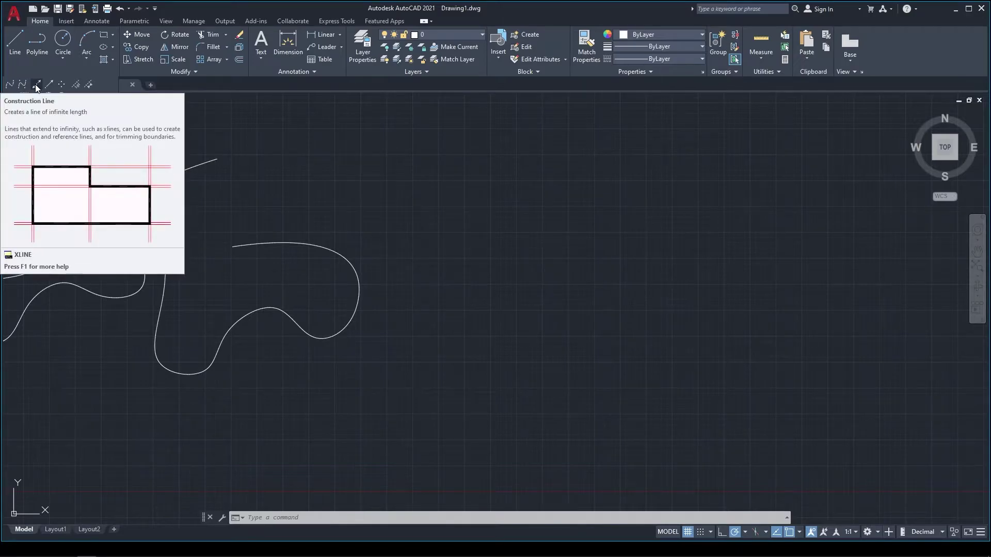
click(36, 84)
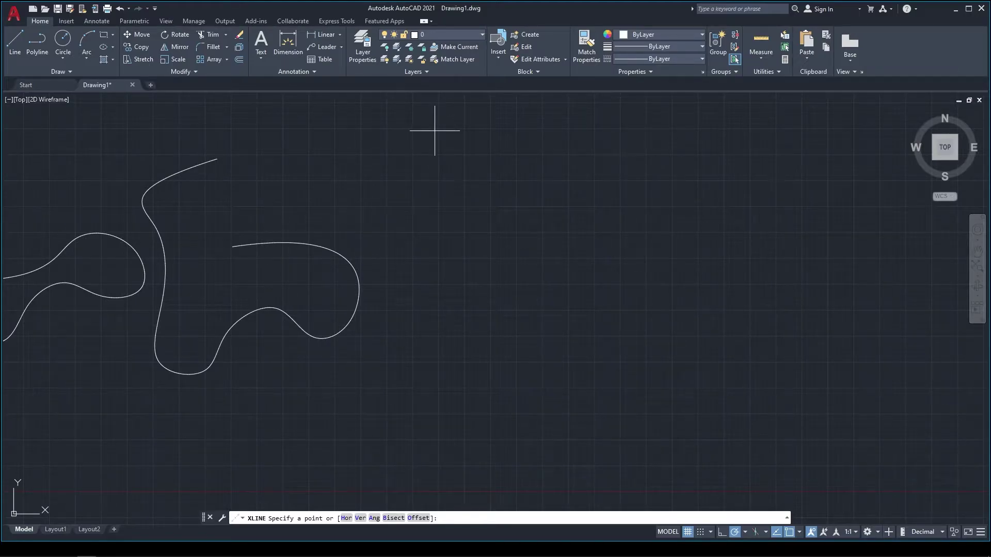
click(434, 131)
click(435, 131)
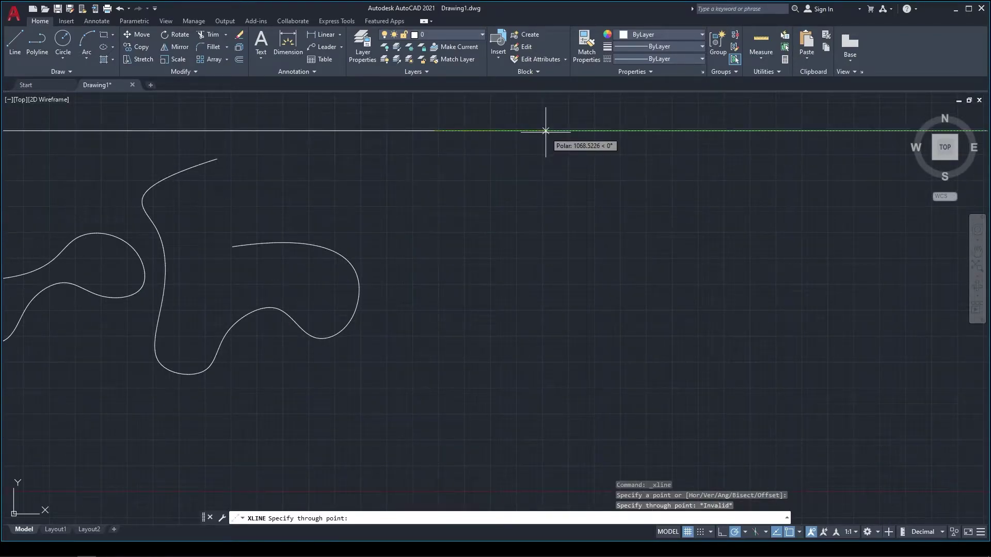
click(545, 131)
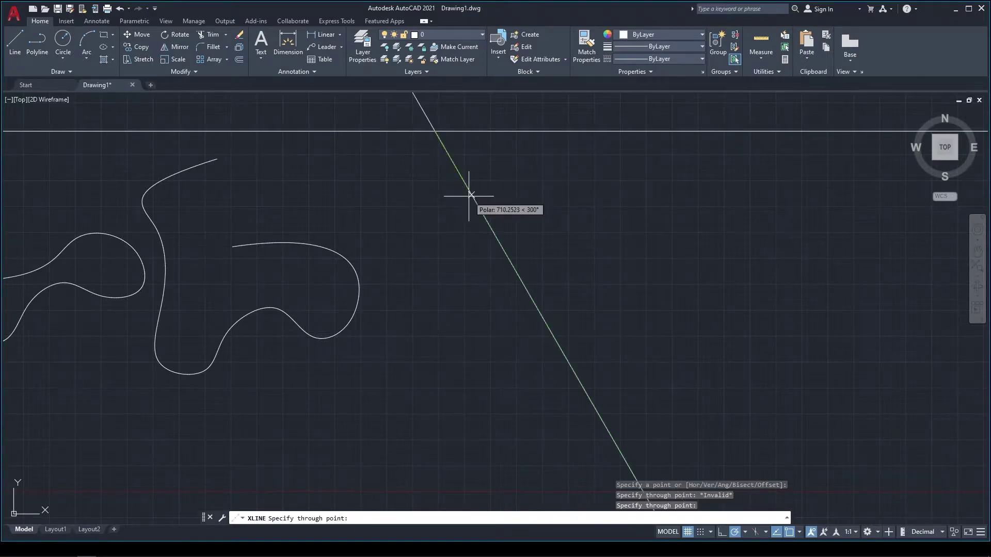
scroll(471, 195, down, 5)
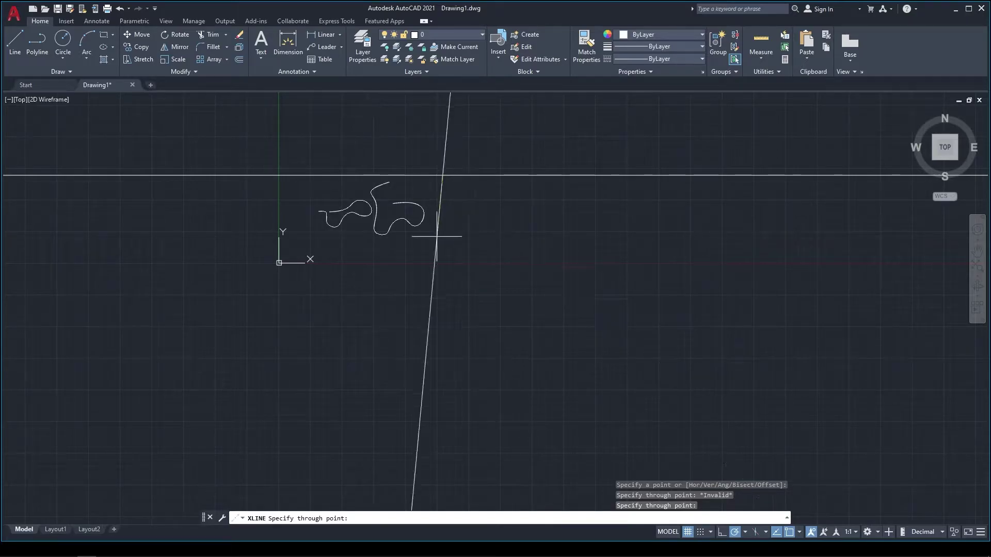
Step: Add eight more construction lines fanning through the same intersection, ending at 330°
click(443, 265)
click(404, 259)
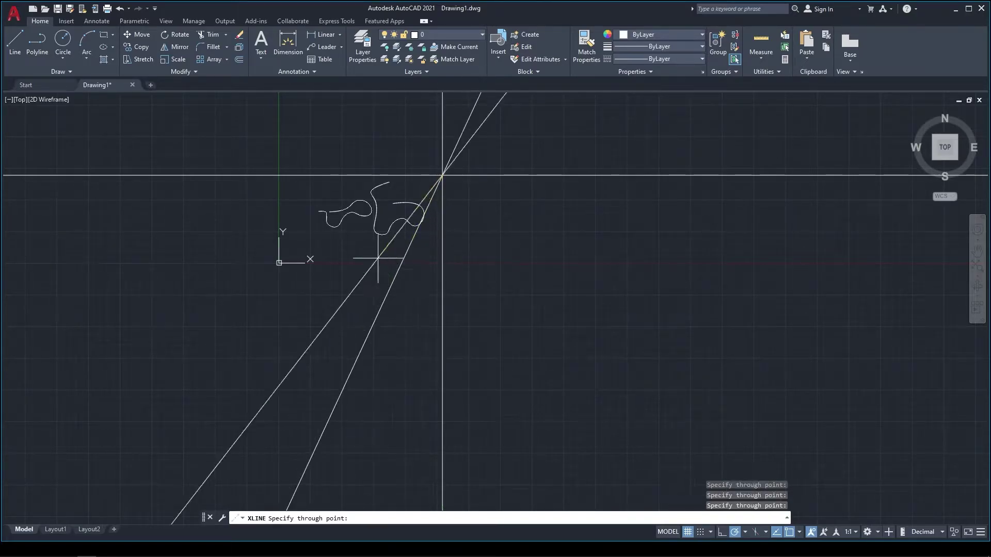
click(348, 246)
click(288, 227)
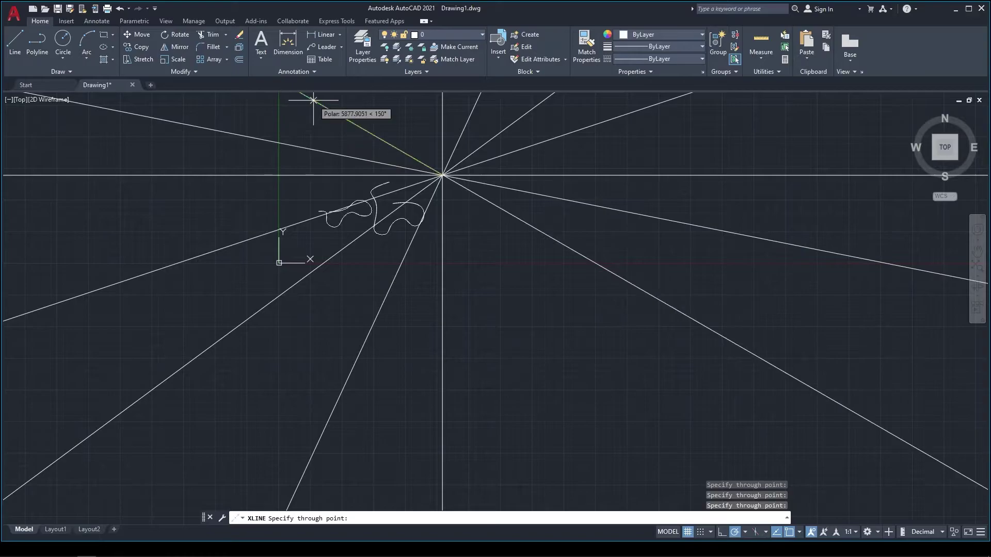
click(331, 112)
click(381, 89)
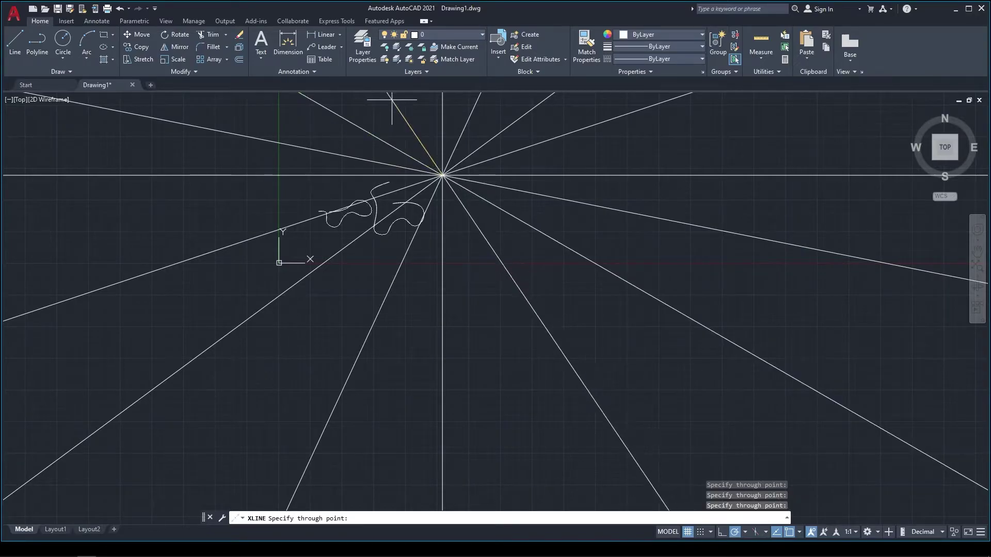
click(422, 101)
click(520, 219)
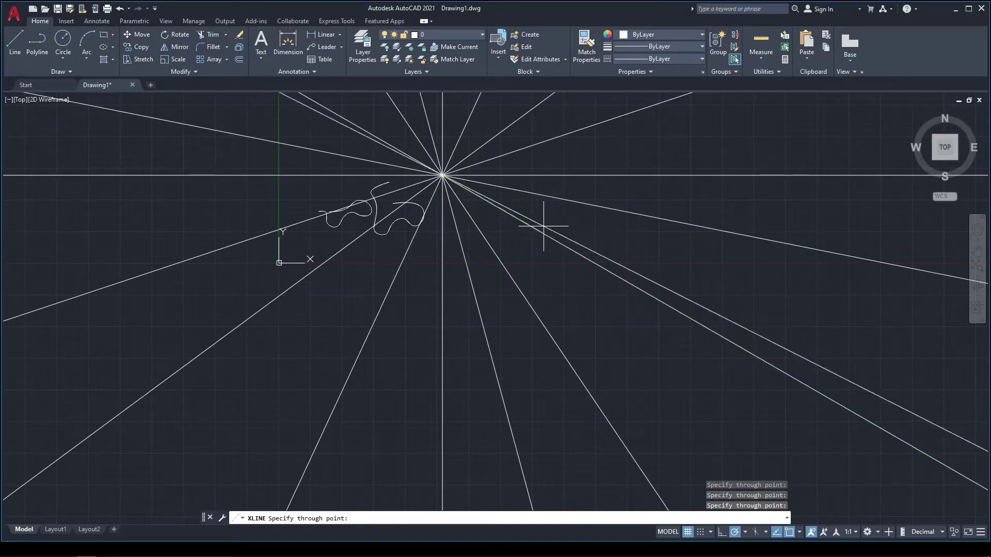
key(Return)
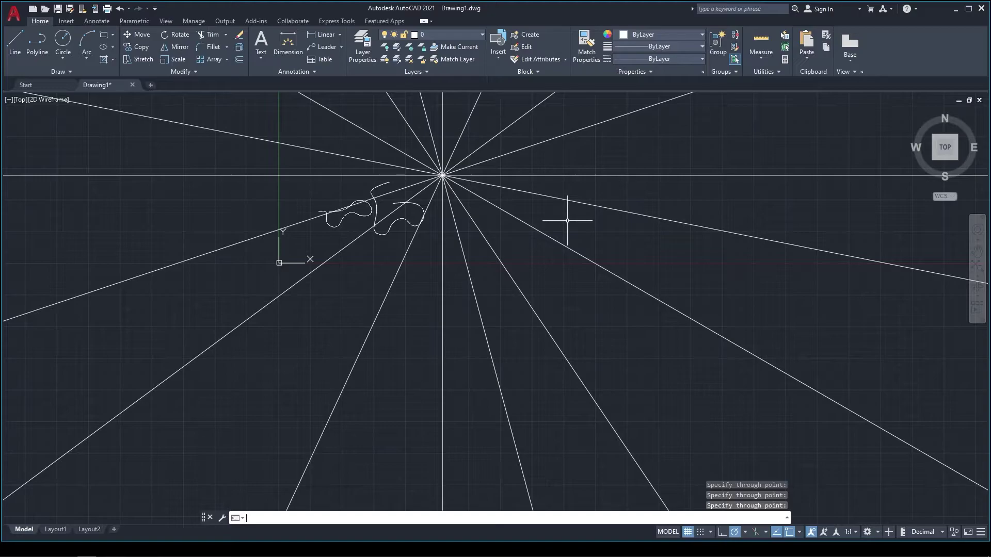
Step: Window-select the splines and construction lines, all 11 objects, and delete them
scroll(570, 217, down, 2)
click(613, 123)
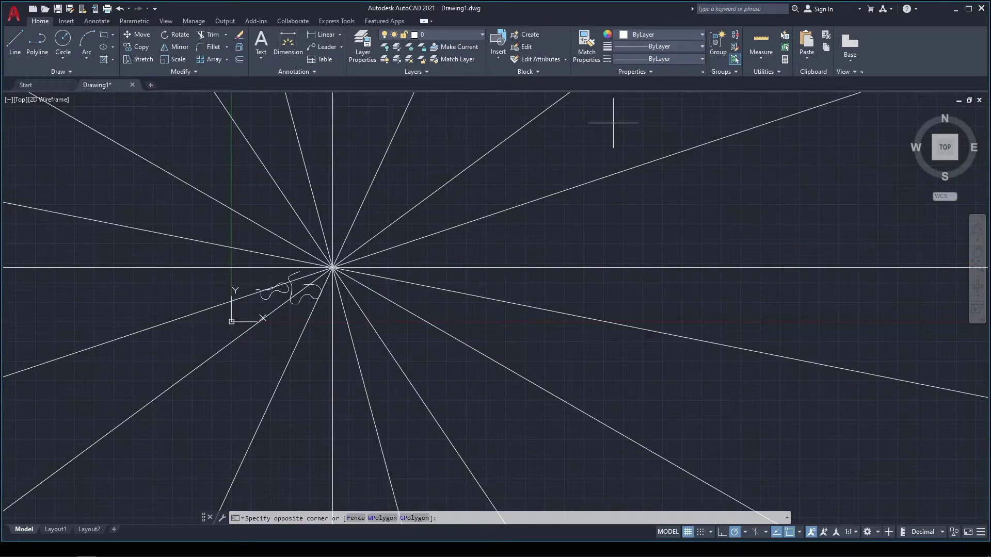
click(184, 404)
key(Delete)
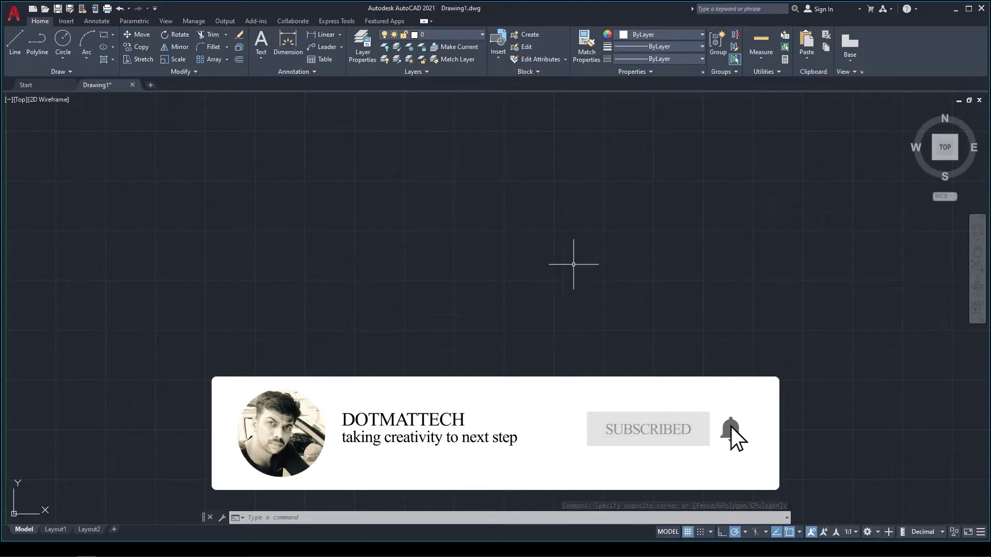
scroll(573, 266, up, 2)
click(72, 73)
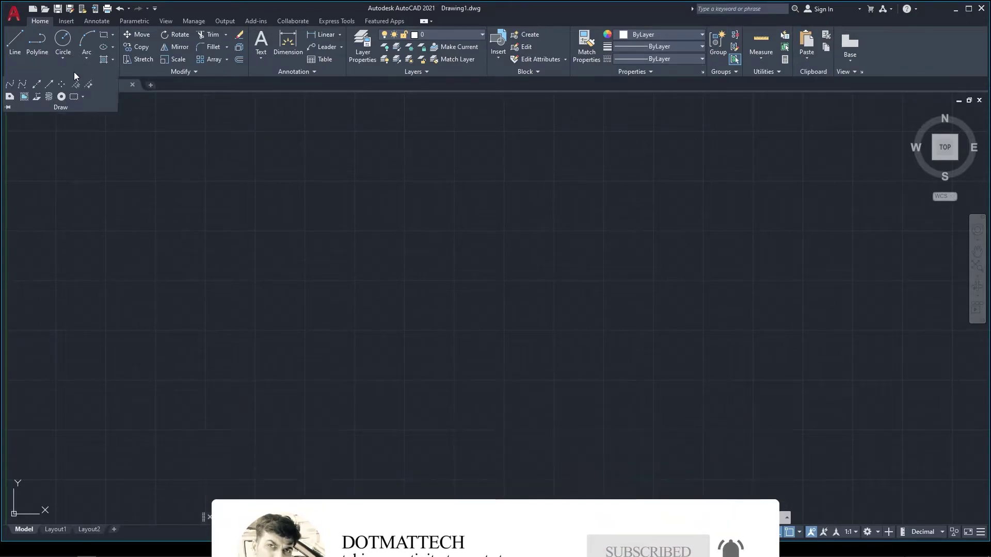
click(50, 85)
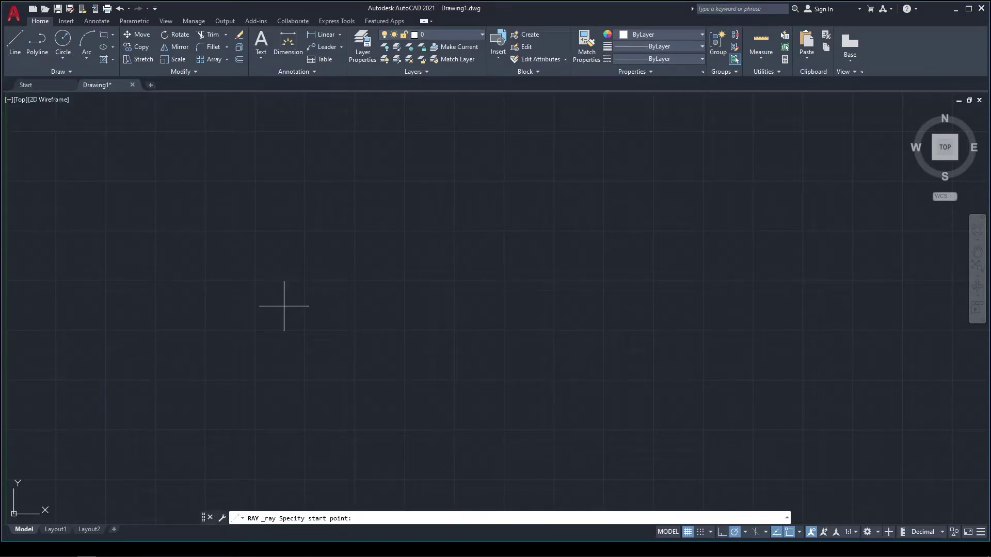
click(306, 282)
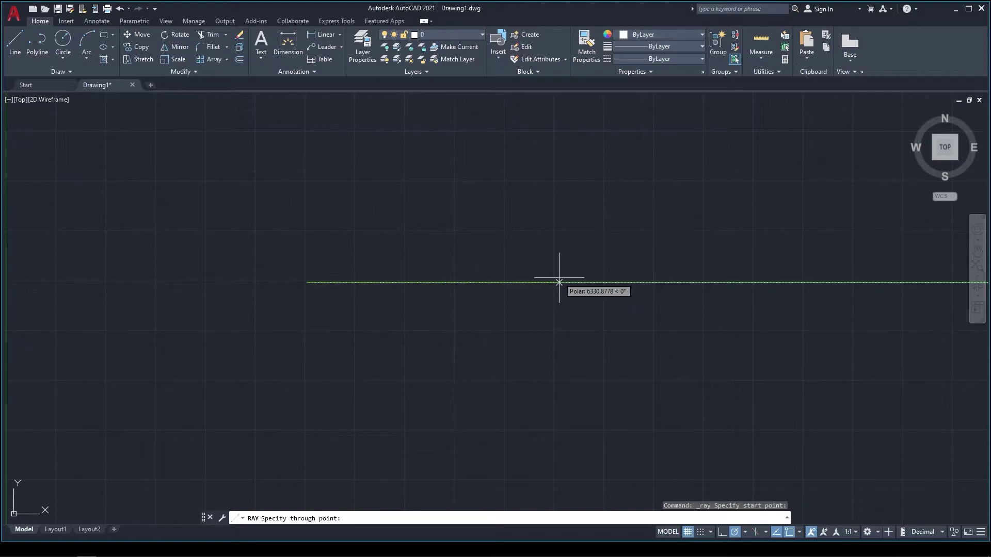
click(559, 282)
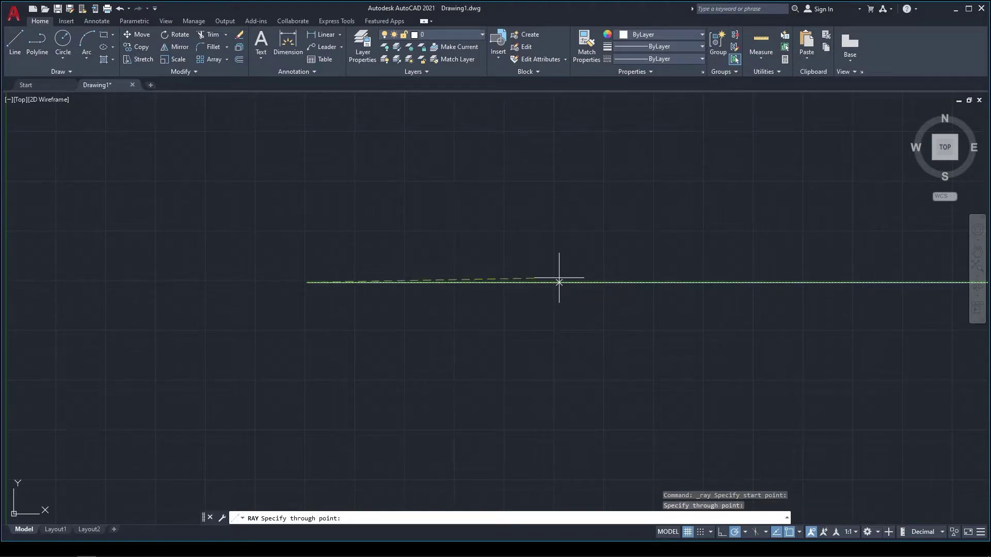
click(565, 322)
click(490, 389)
click(432, 423)
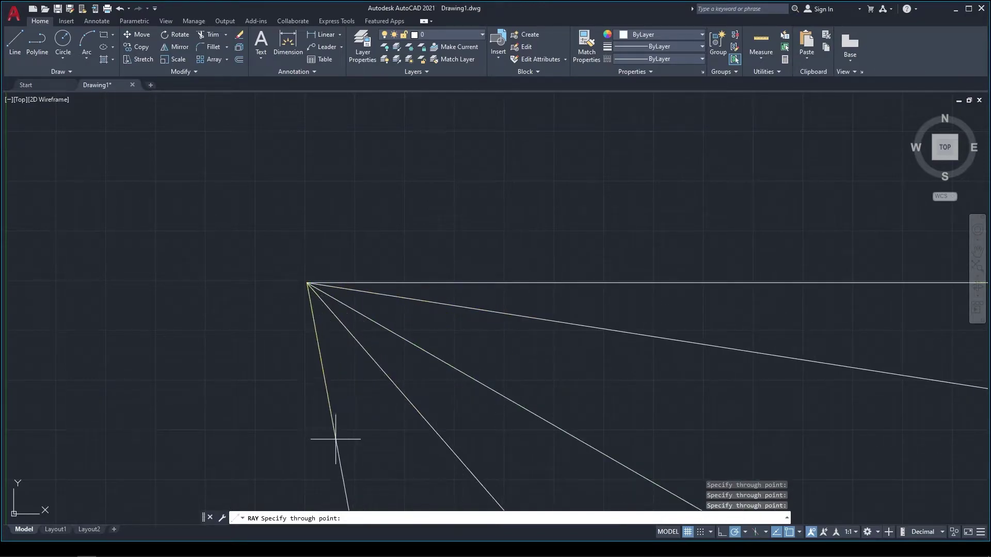
click(333, 442)
click(239, 442)
click(201, 394)
click(163, 333)
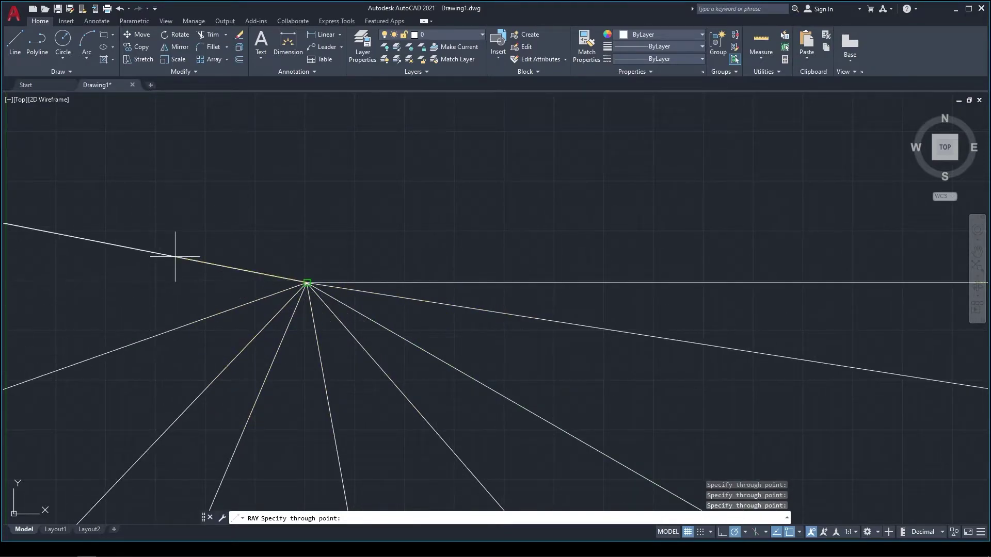
click(177, 257)
click(231, 197)
click(325, 175)
key(Return)
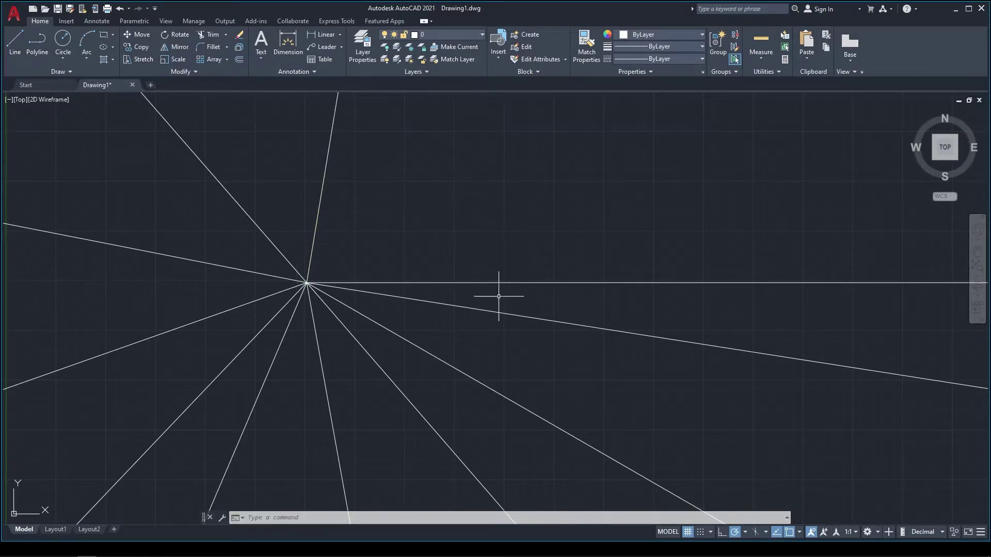
click(697, 143)
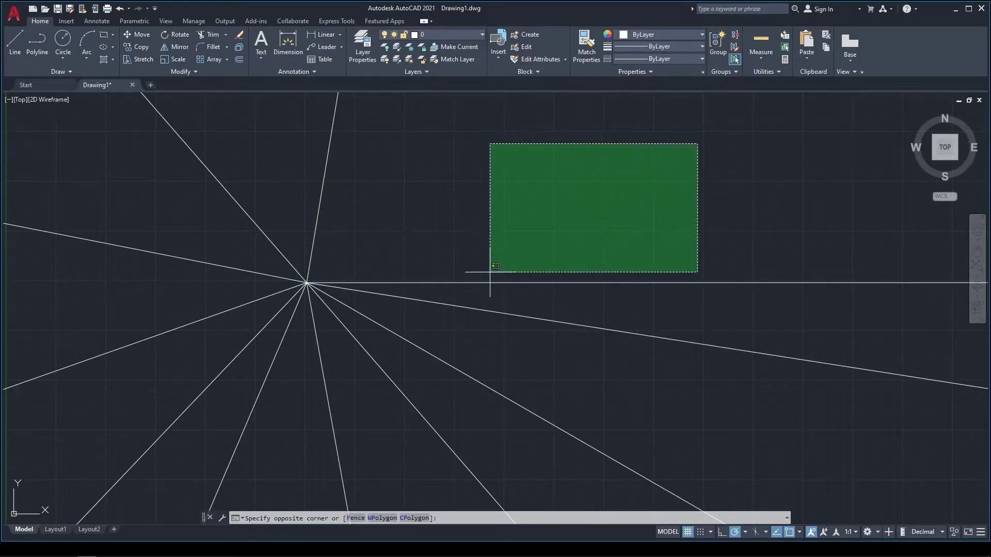
click(82, 454)
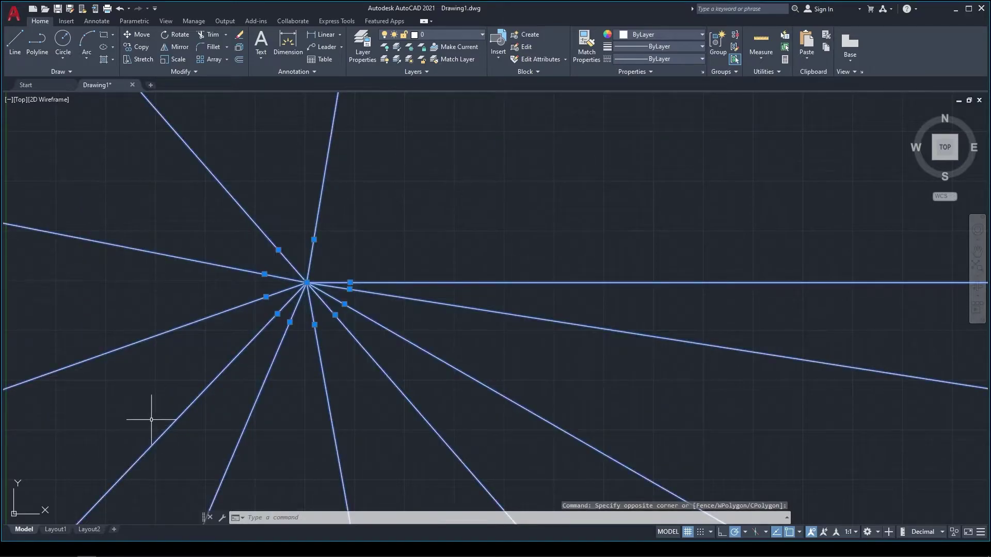
key(Delete)
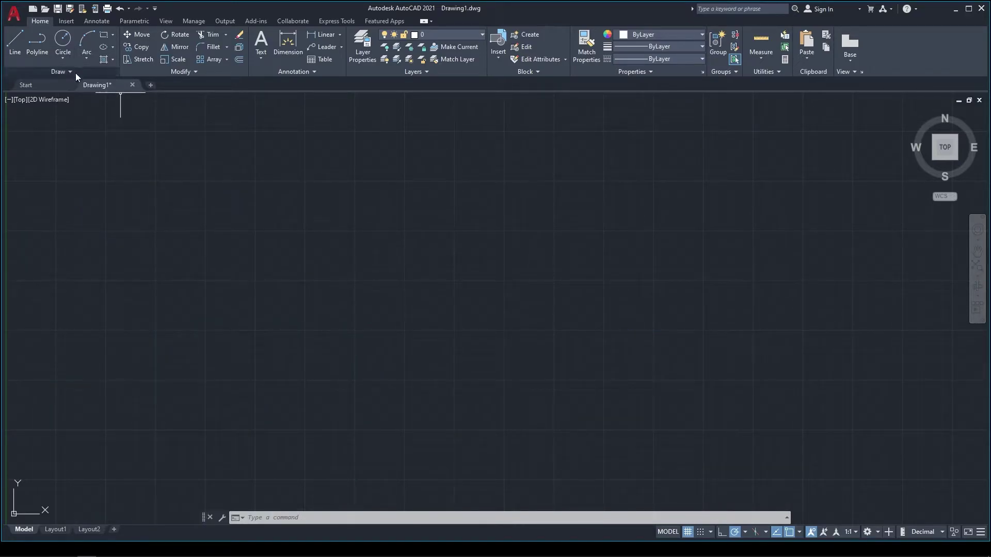
Step: Draw a two-corner rectangle in the upper middle of the drawing and select it
click(71, 72)
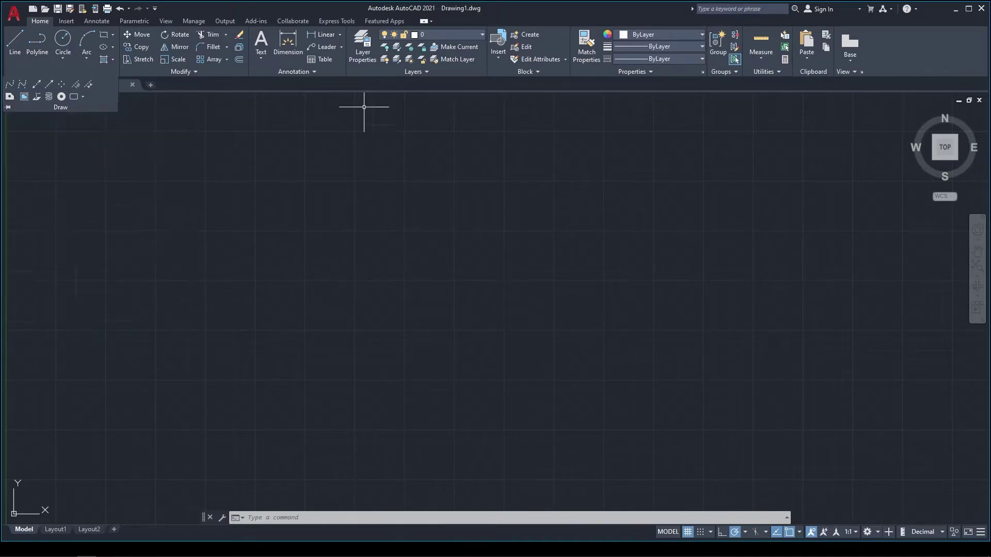
click(100, 36)
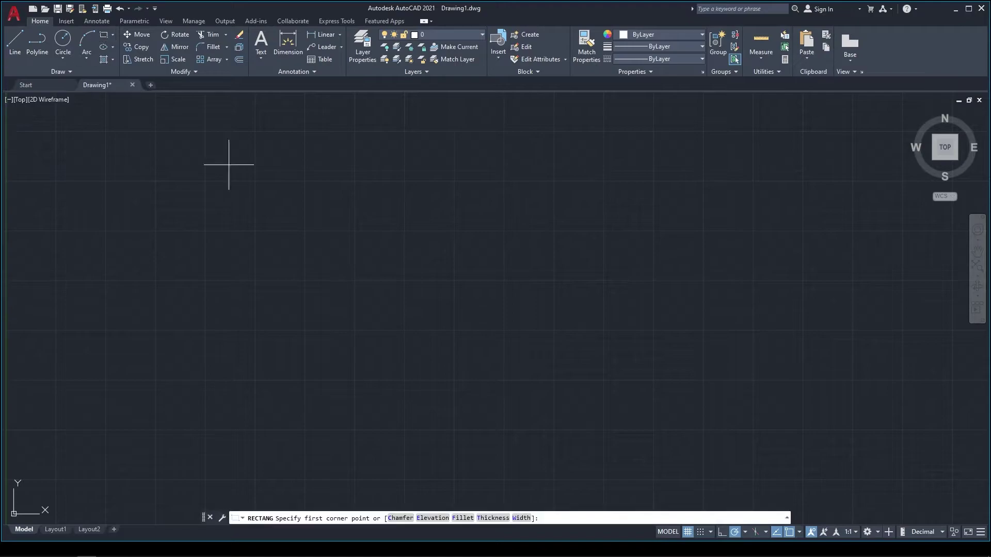
click(308, 155)
click(560, 315)
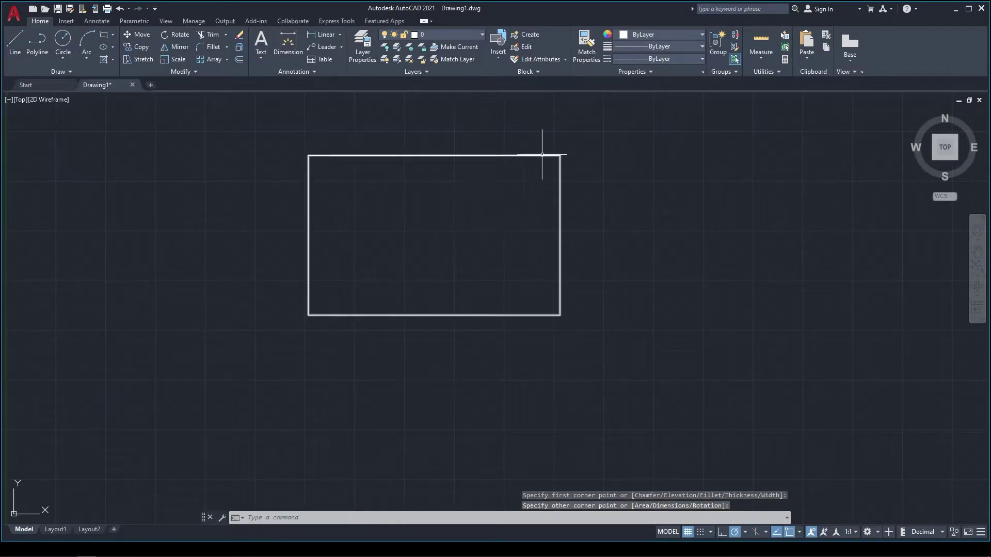
click(542, 154)
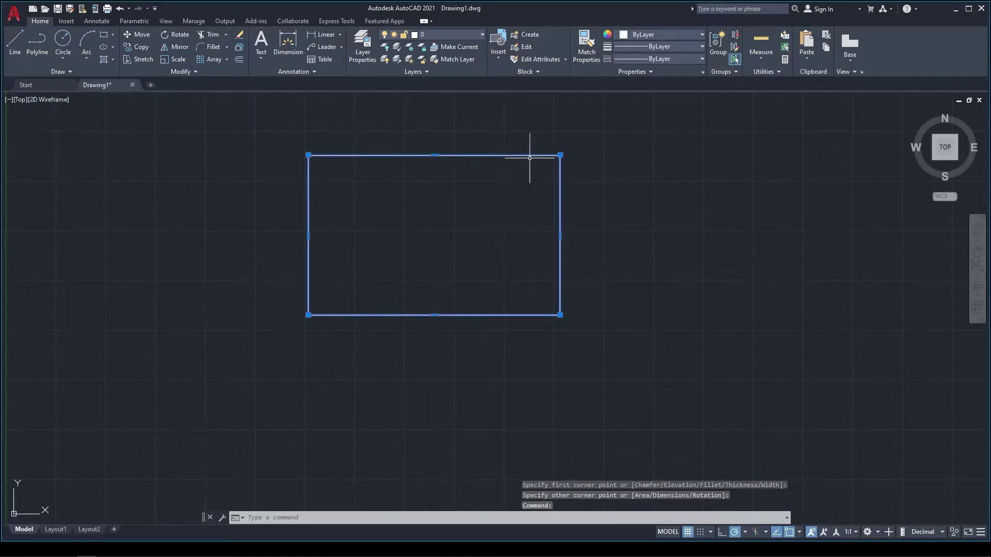
Step: Move the rectangle down-left and drag its top corner grips into a slanted-top shape
drag(530, 155, 389, 181)
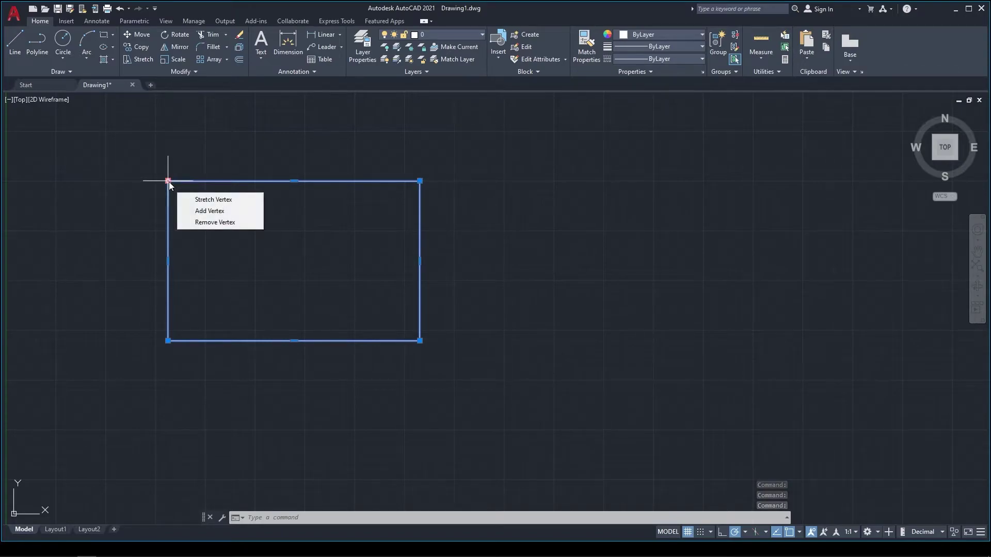
click(168, 181)
click(168, 122)
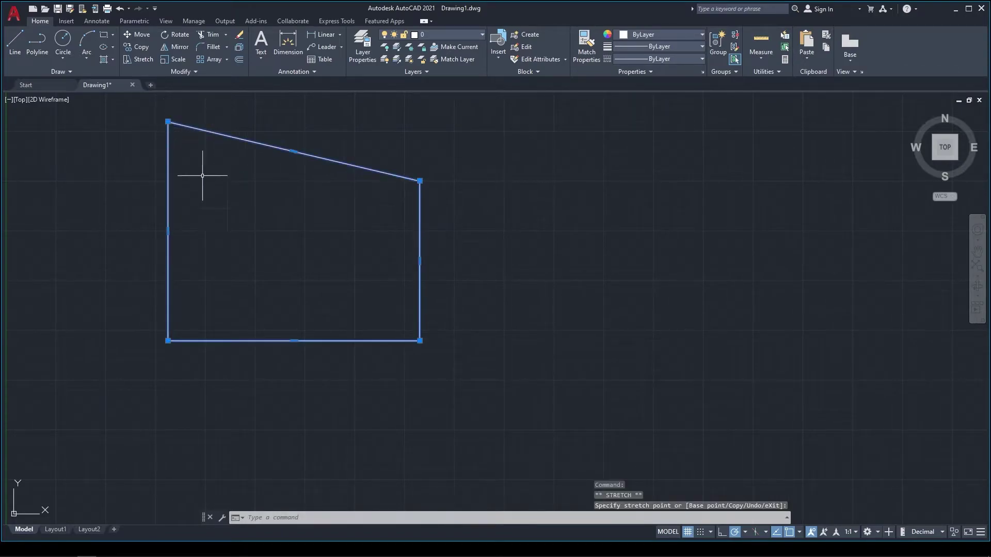
click(169, 121)
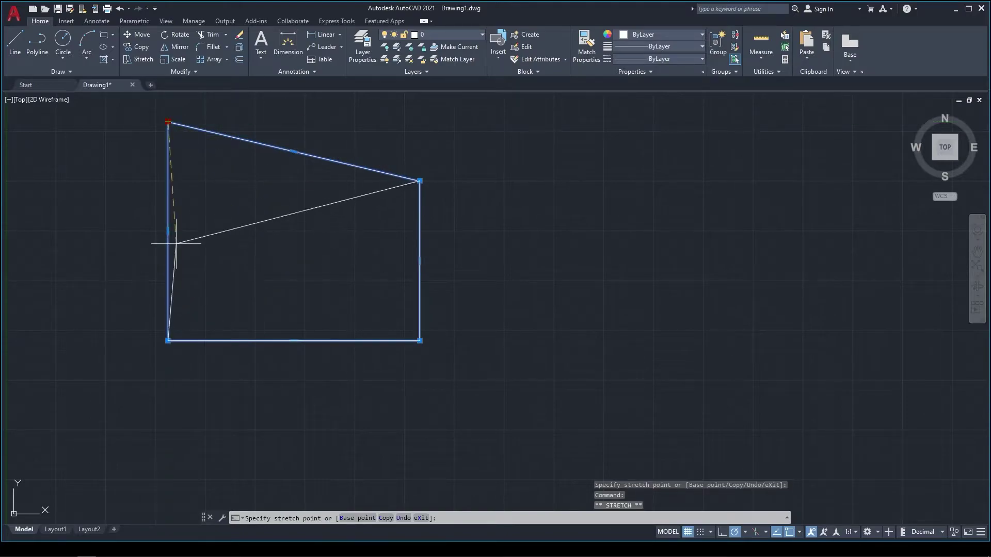
click(276, 122)
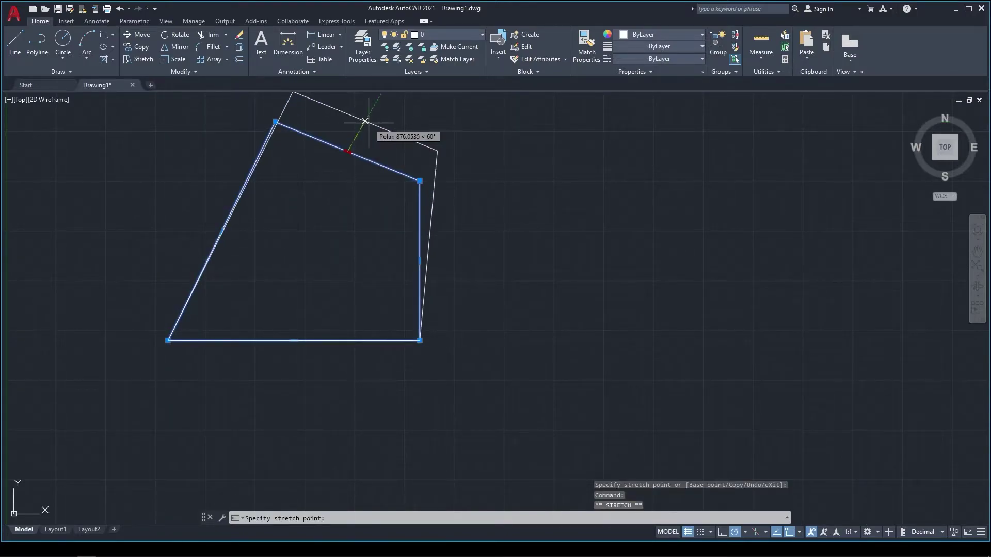
click(314, 264)
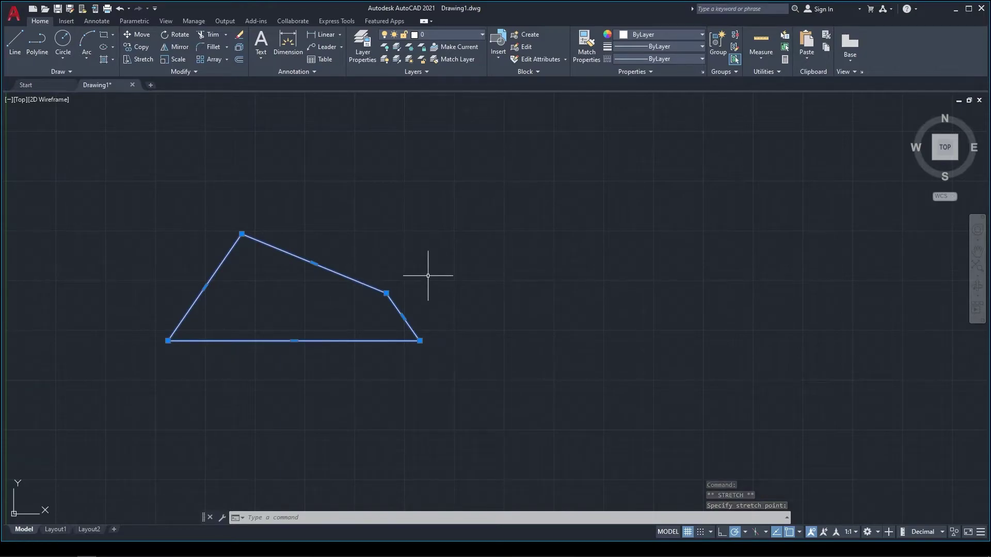
click(63, 41)
Step: Draw a circle above the four-sided shape and shrink its radius with a quadrant grip
click(499, 195)
click(552, 269)
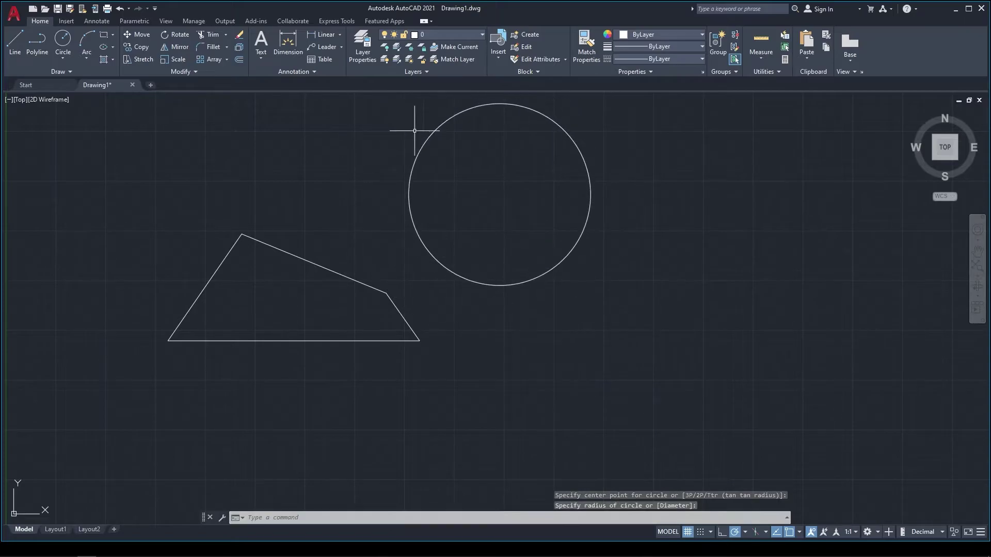
key(Escape)
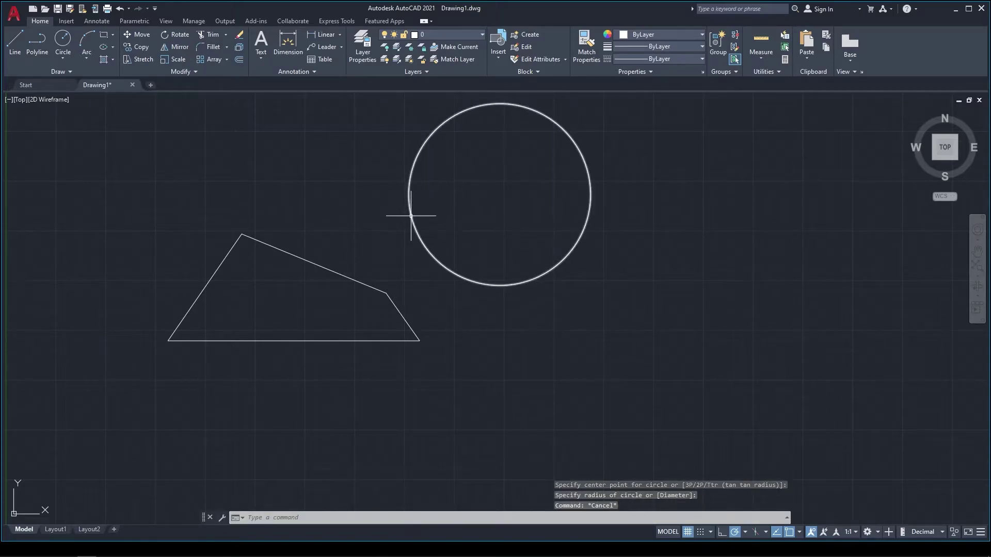
click(408, 214)
click(409, 194)
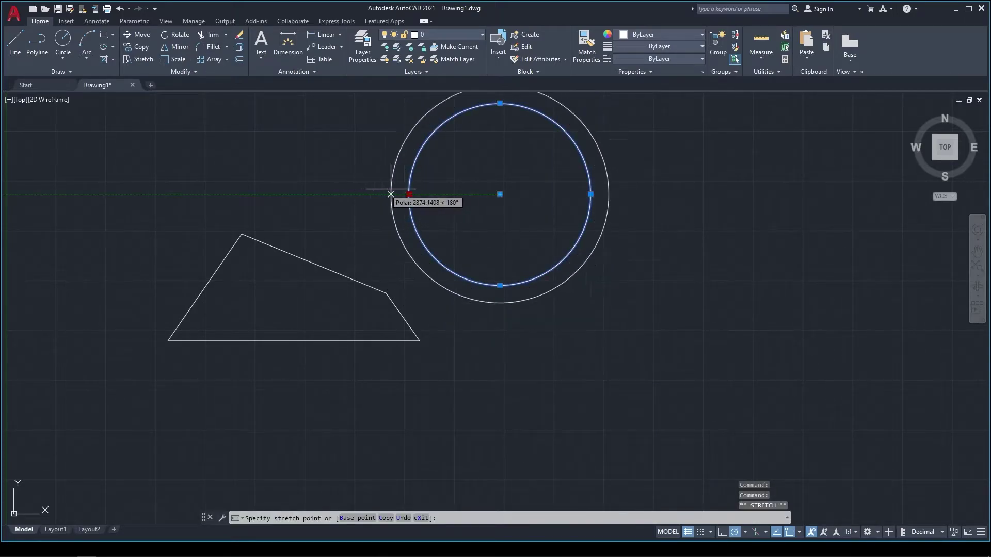
click(453, 194)
click(500, 194)
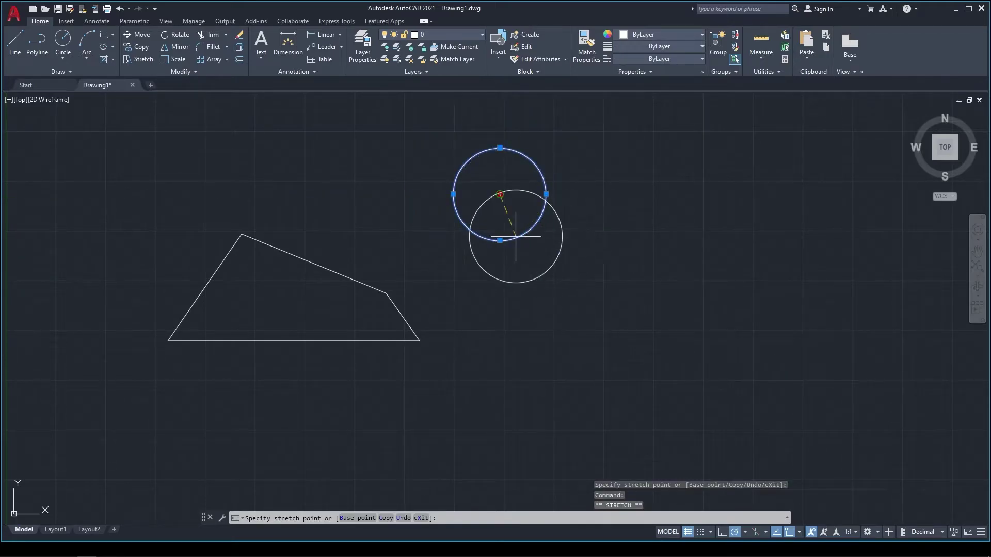
key(Escape)
key(Escape)
Step: Convert the four-sided outline into a region with the REGION command
text(region)
key(Return)
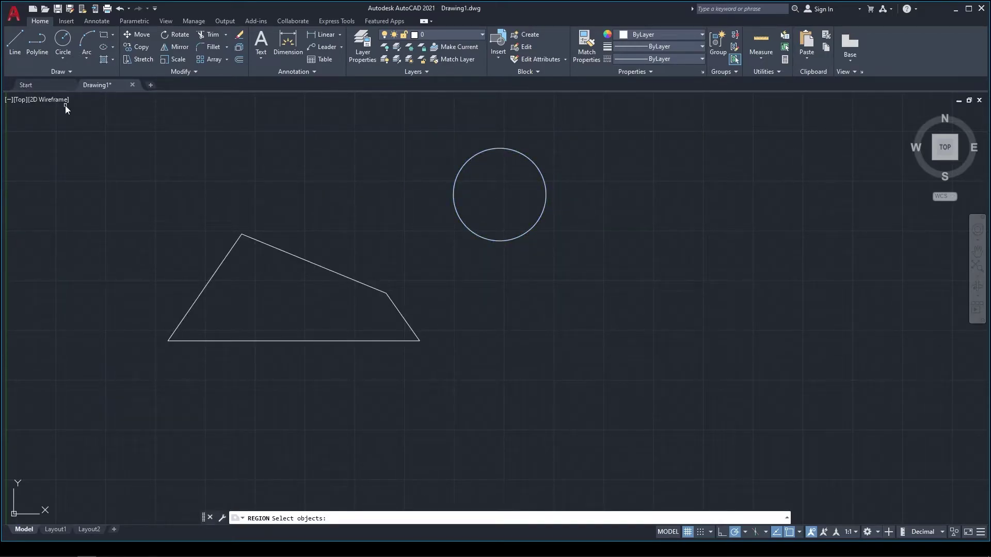
click(351, 280)
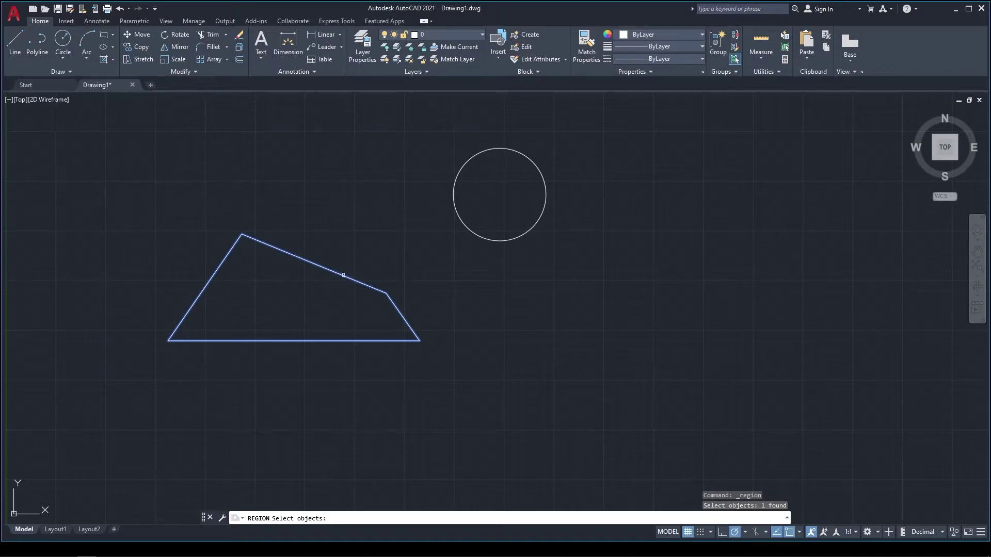
key(Return)
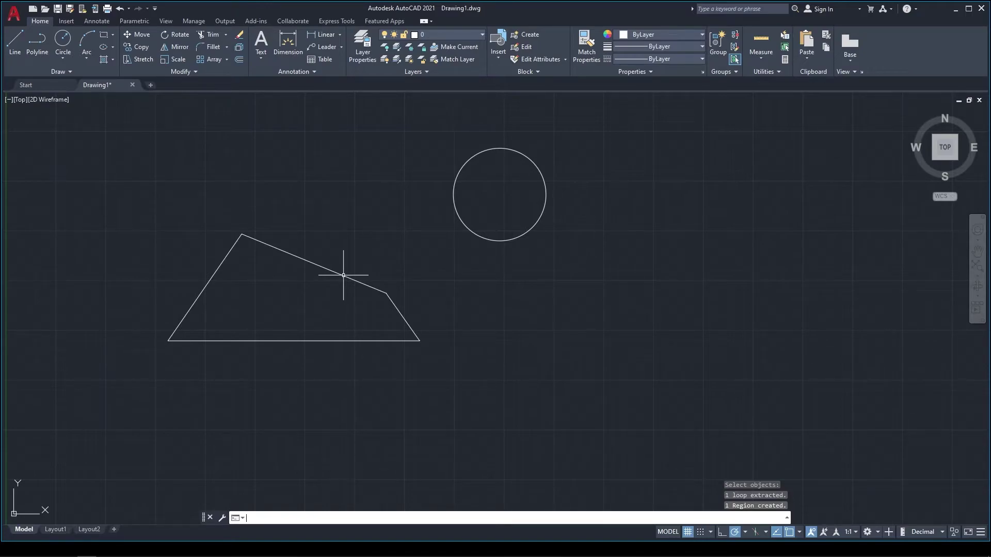
key(Escape)
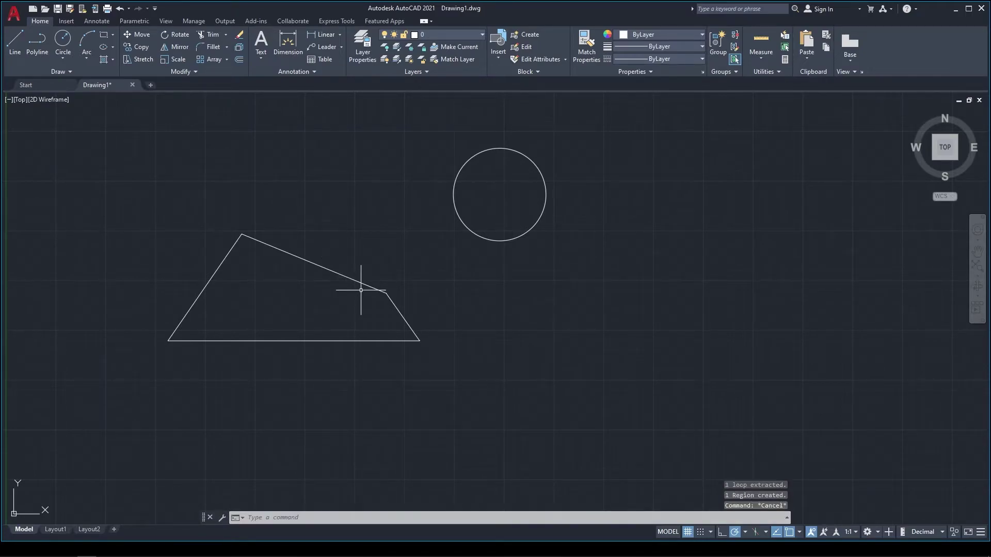
key(Escape)
Step: Shift the four-sided region up and left using its vertex grips
click(354, 282)
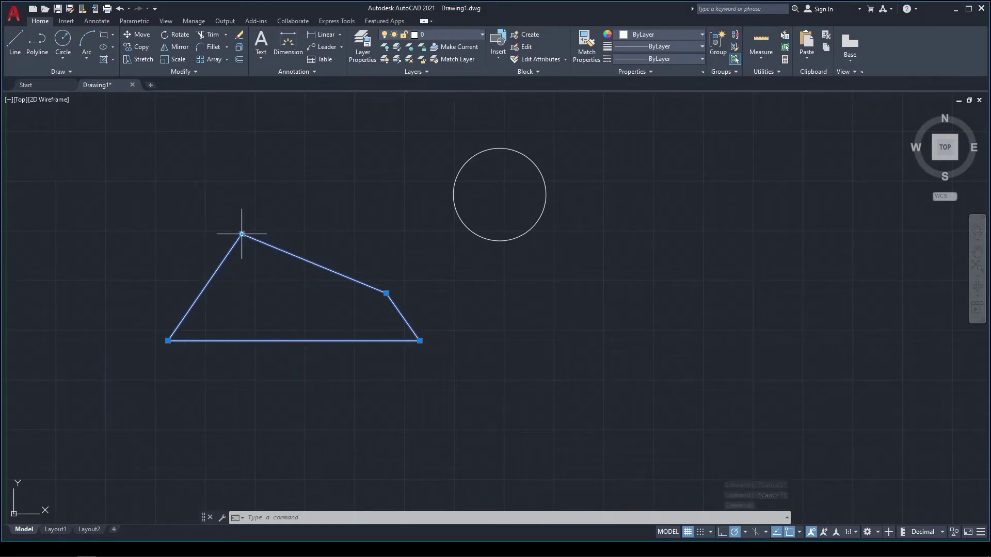
click(241, 234)
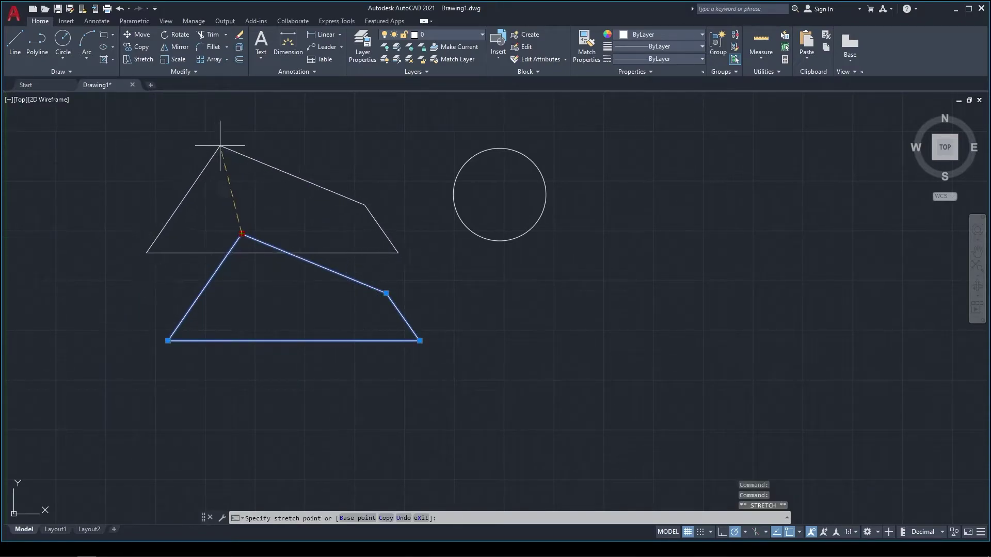
click(220, 146)
click(369, 205)
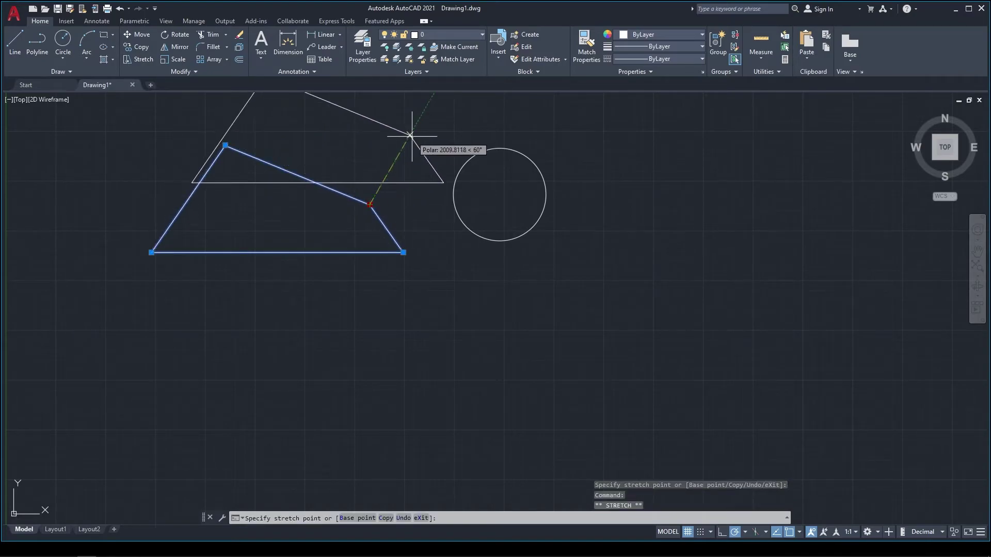
click(307, 264)
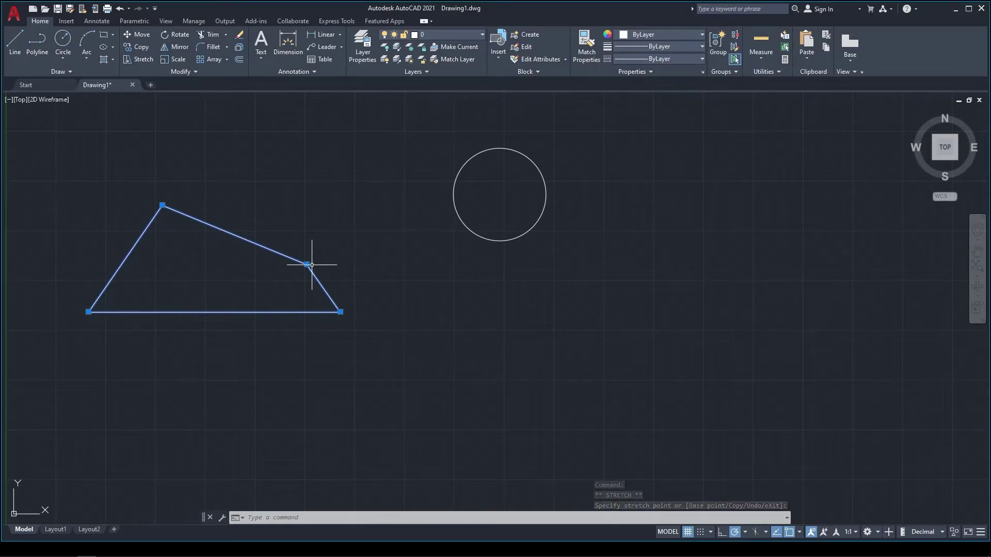
Step: Enlarge the circle to a radius of about 150 with its quadrant grips
click(470, 162)
click(500, 148)
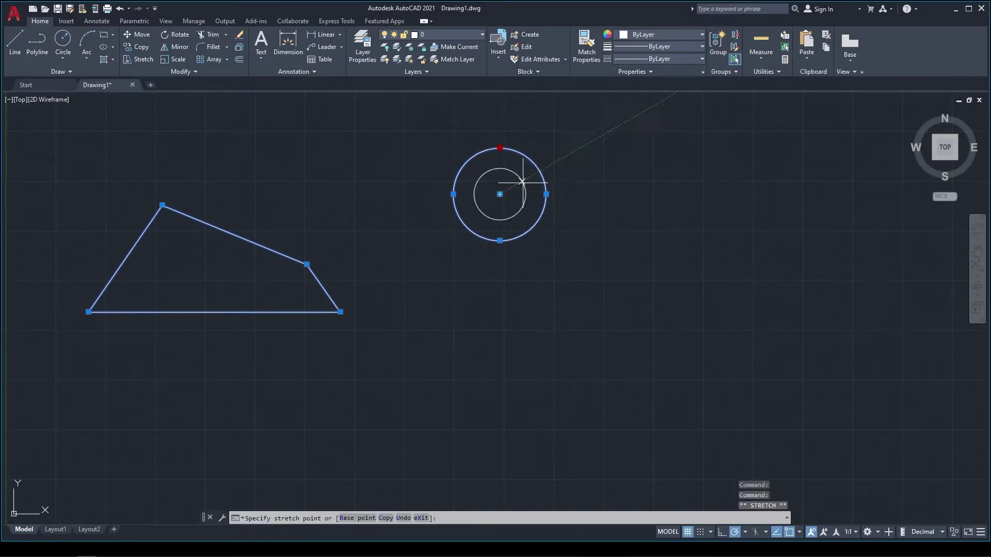
click(402, 184)
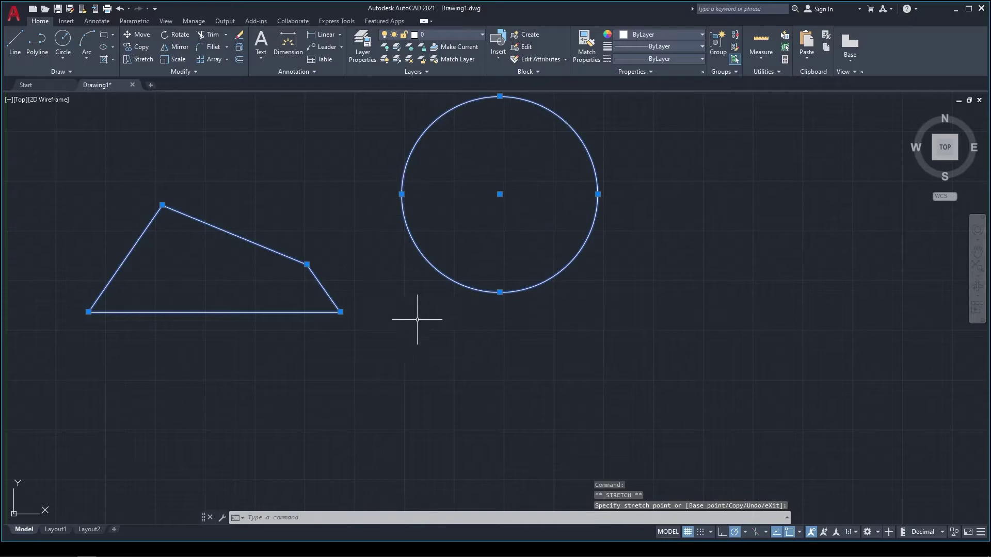
click(402, 194)
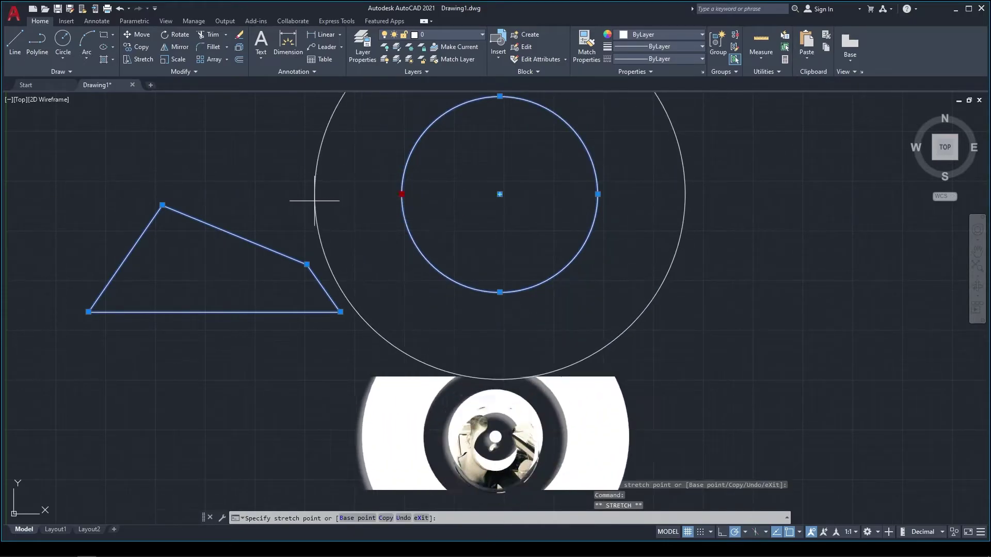
click(314, 194)
click(315, 194)
click(422, 194)
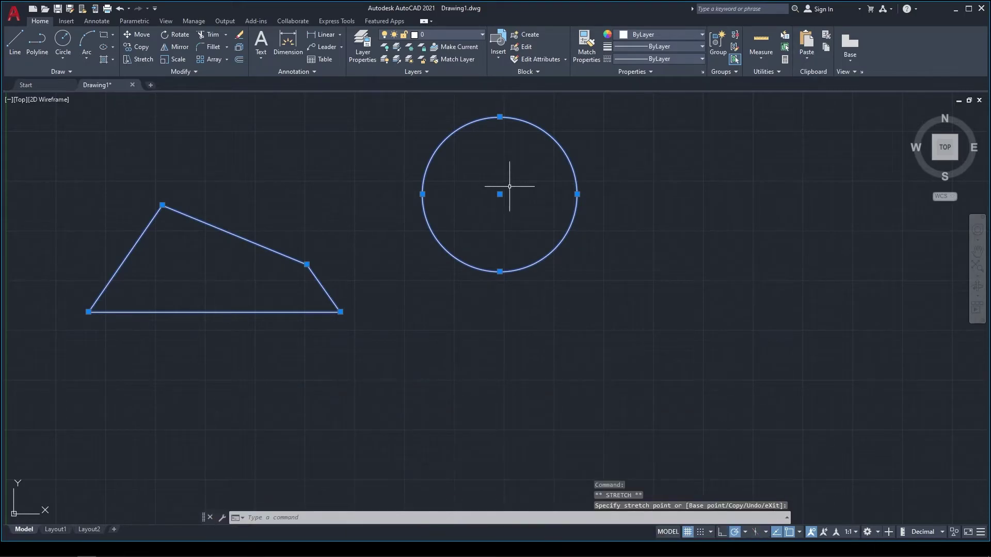
key(Escape)
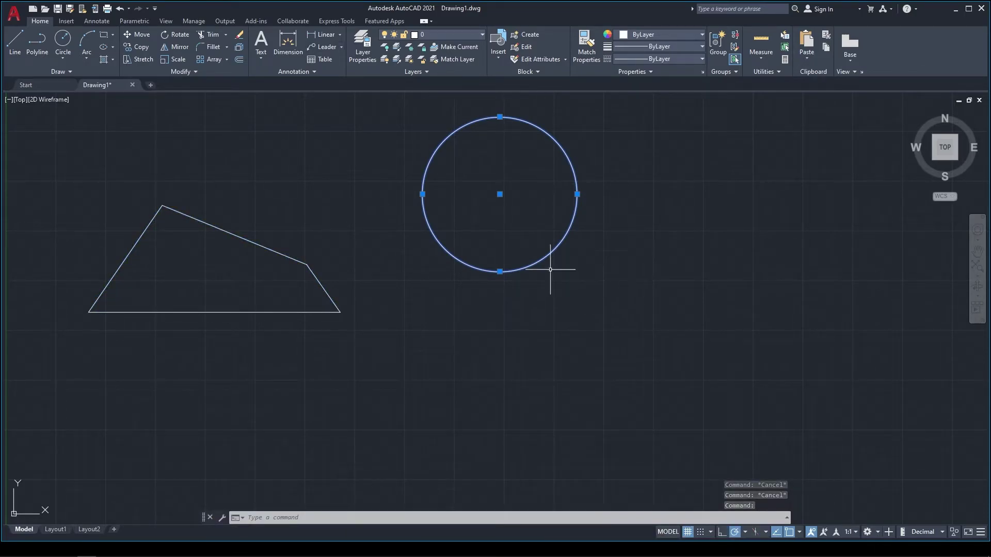
key(Escape)
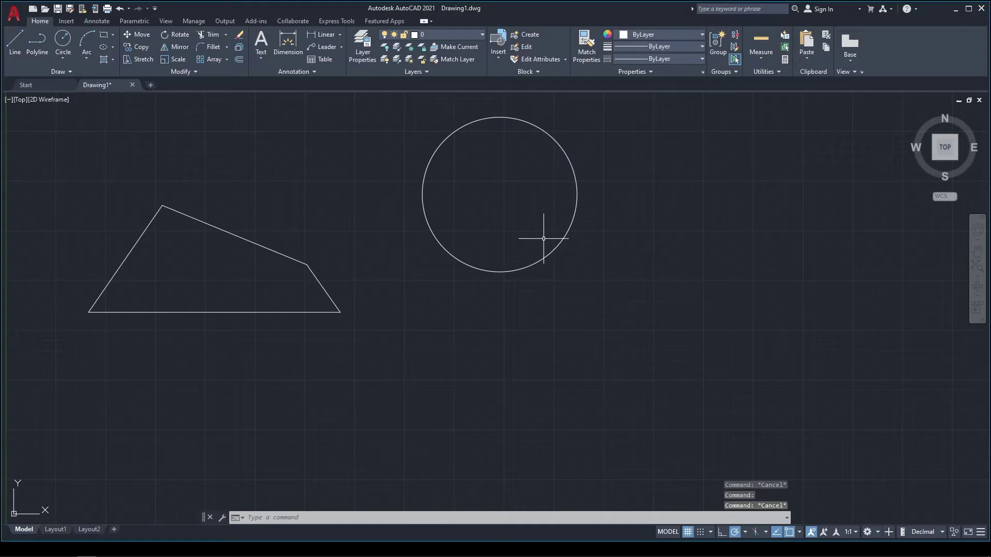
Step: Convert the enlarged circle into a region with the REGION command
text(RE)
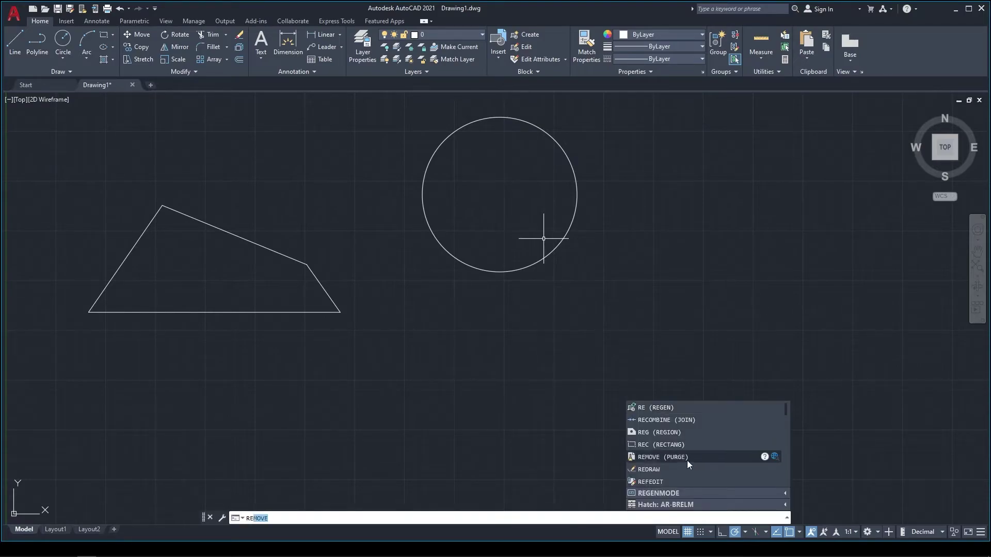
click(658, 432)
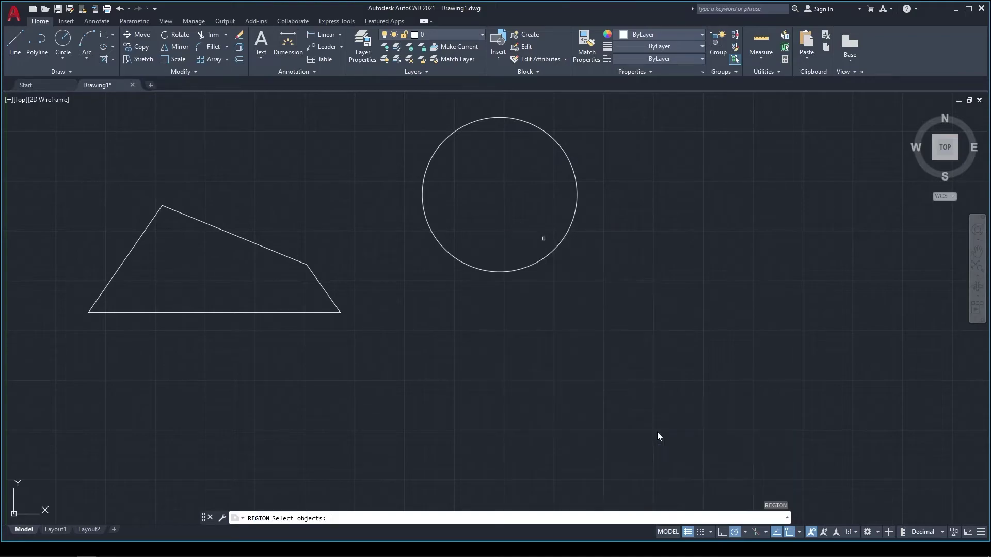
click(489, 271)
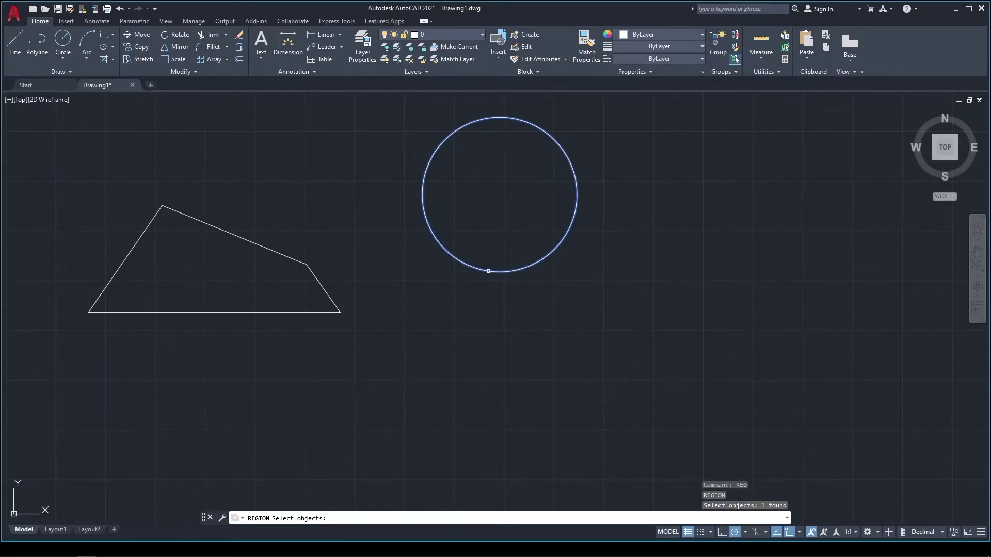
key(Return)
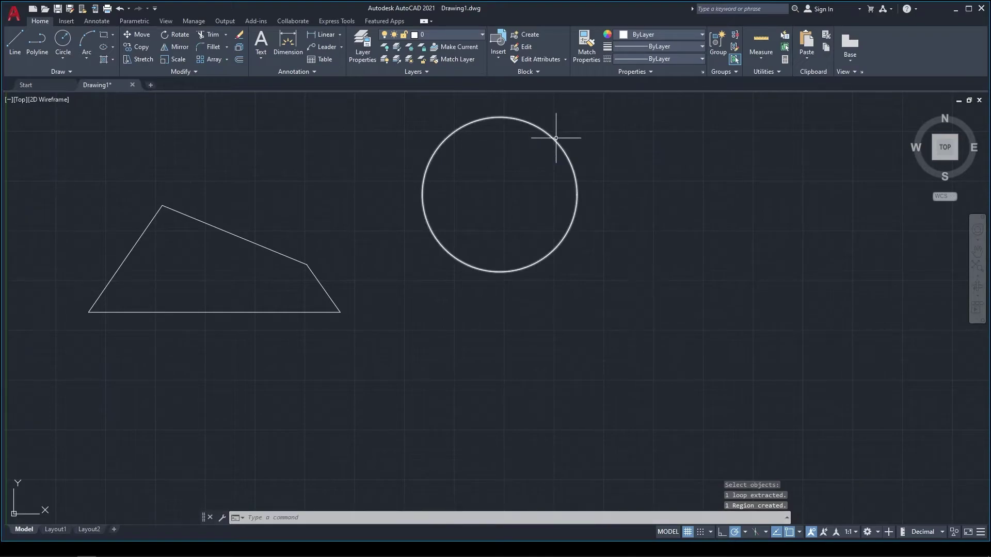
Step: Move the circle region up-left by its centre grip, just above the slanted top
click(556, 138)
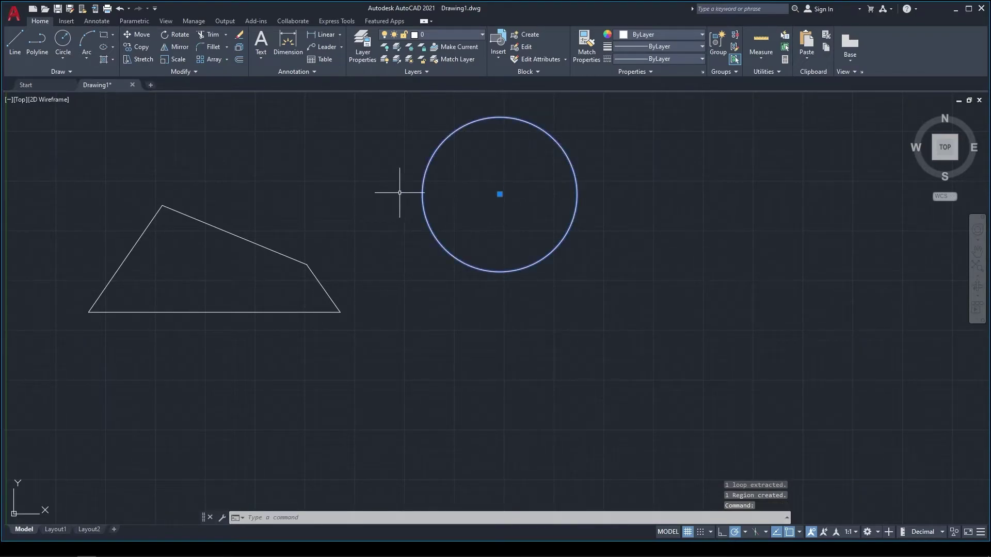
click(500, 194)
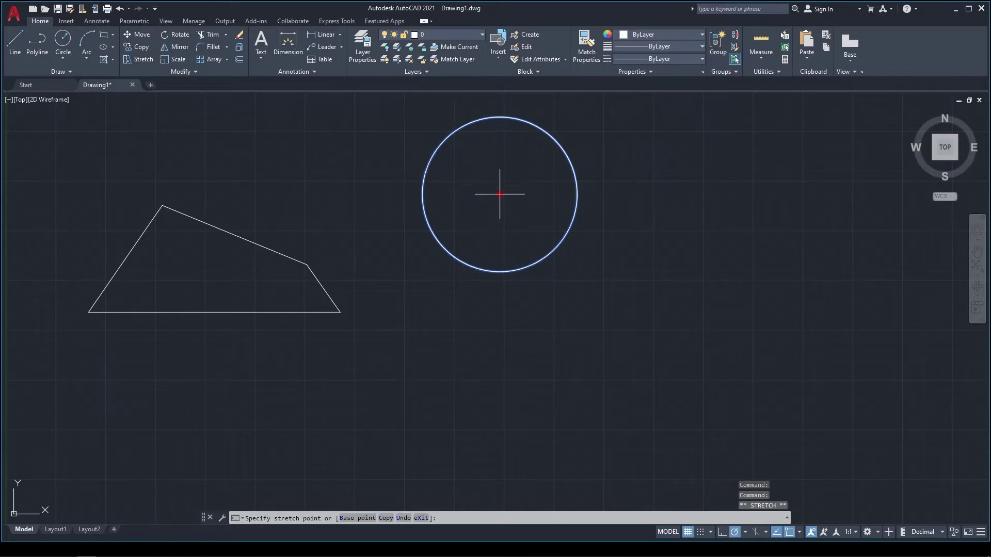
click(334, 167)
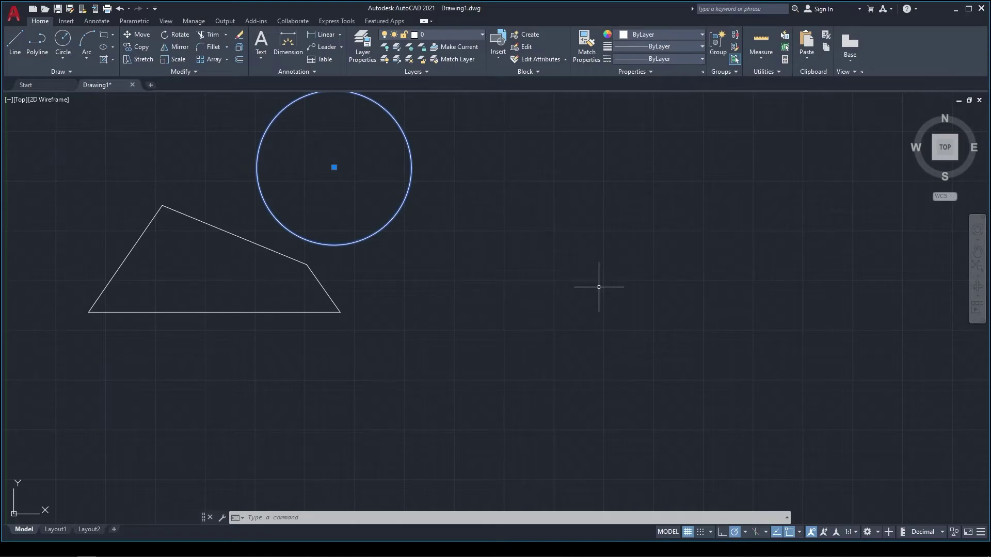
Step: Draw a closed seven-vertex wipeout right of the circle with a zigzag left edge
click(61, 72)
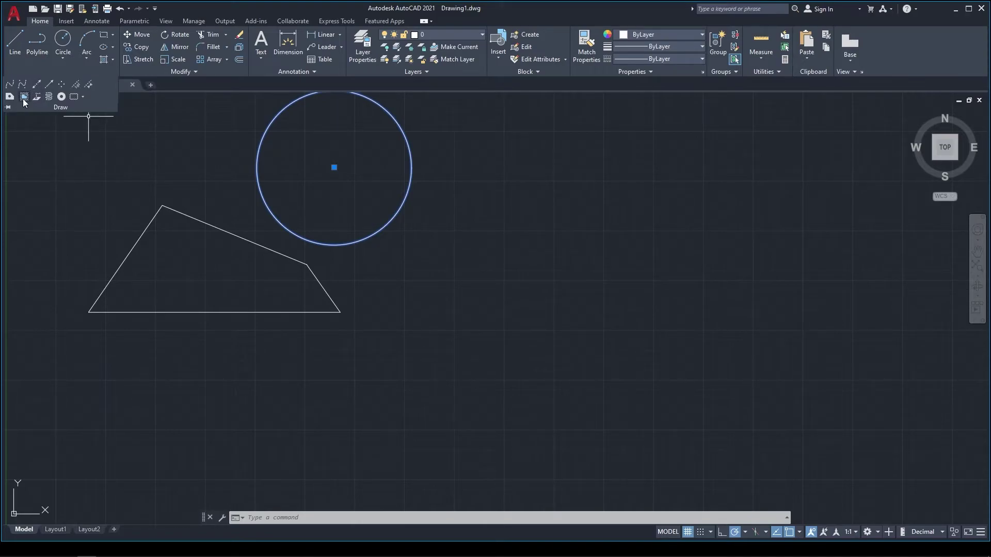
click(24, 98)
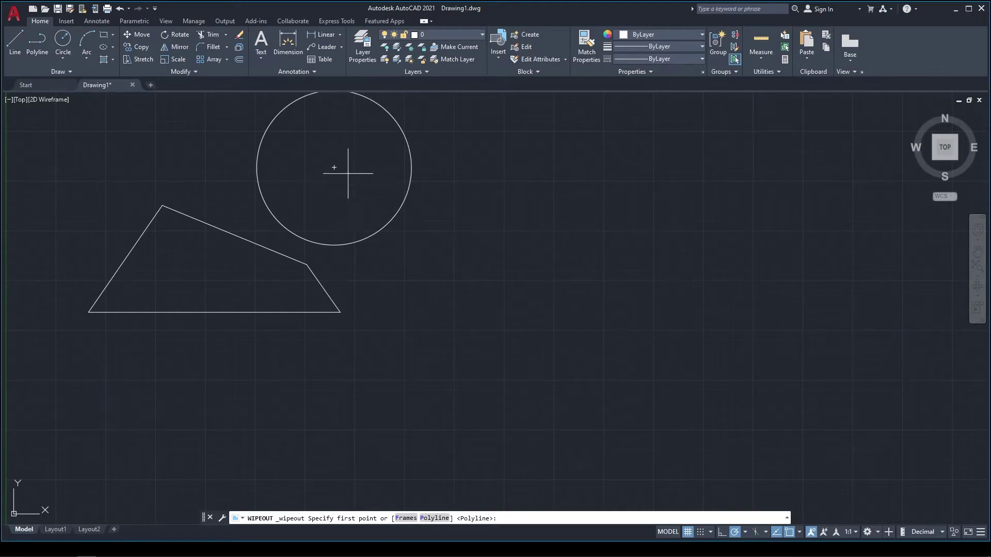
scroll(274, 286, down, 4)
scroll(458, 259, up, 2)
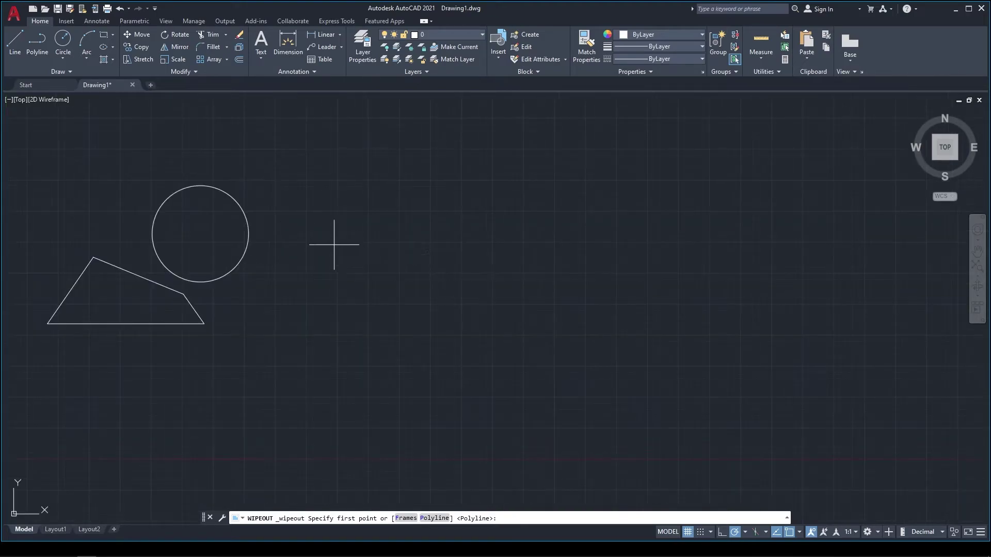
click(405, 200)
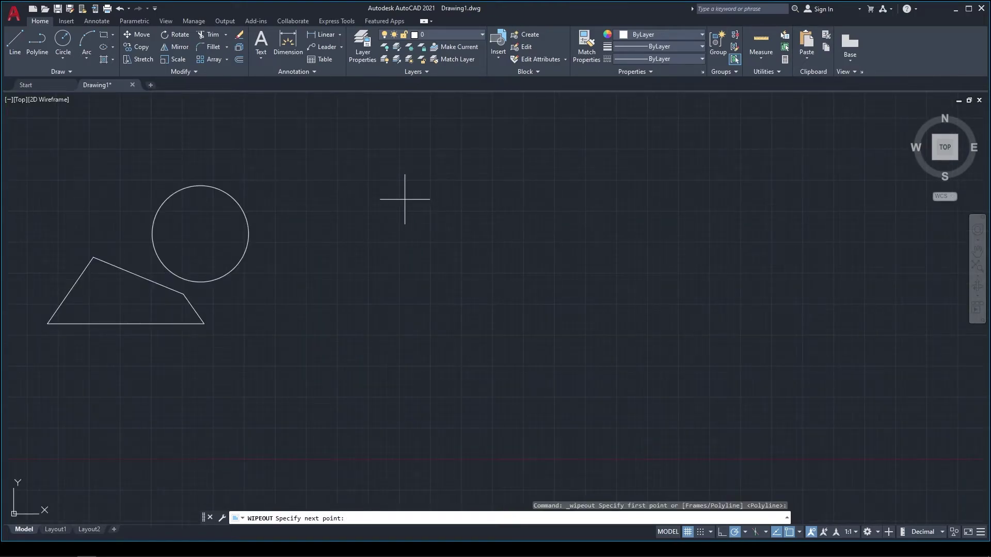
click(567, 200)
click(565, 317)
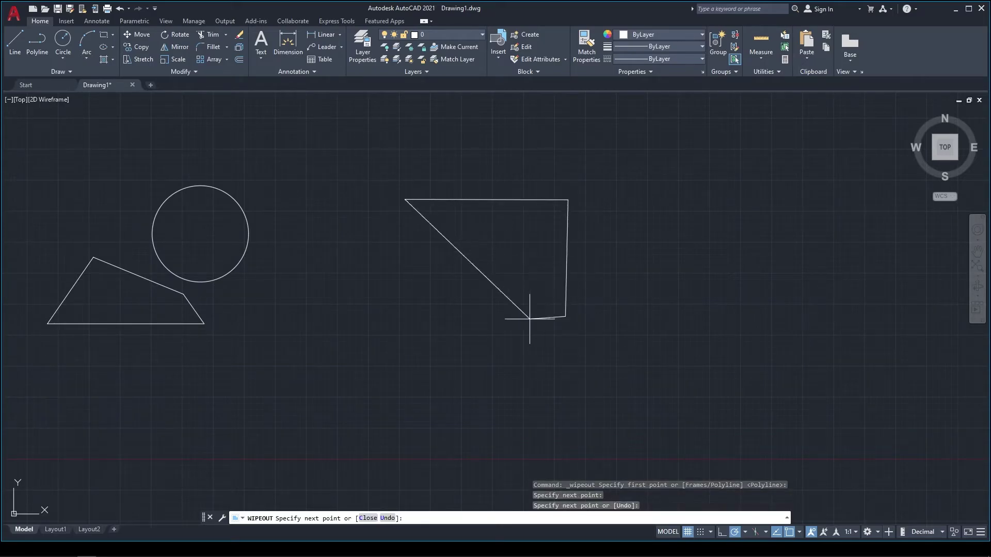
click(405, 319)
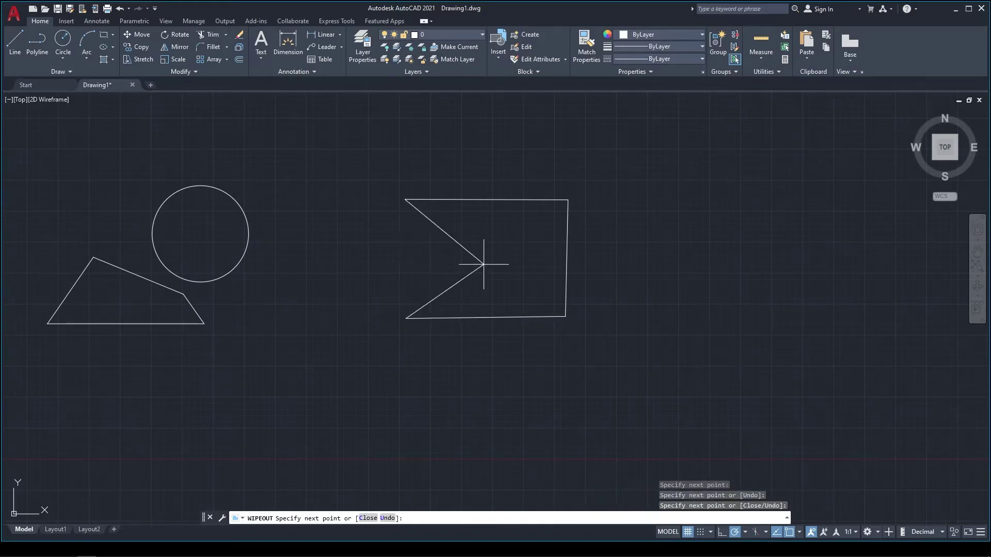
click(500, 256)
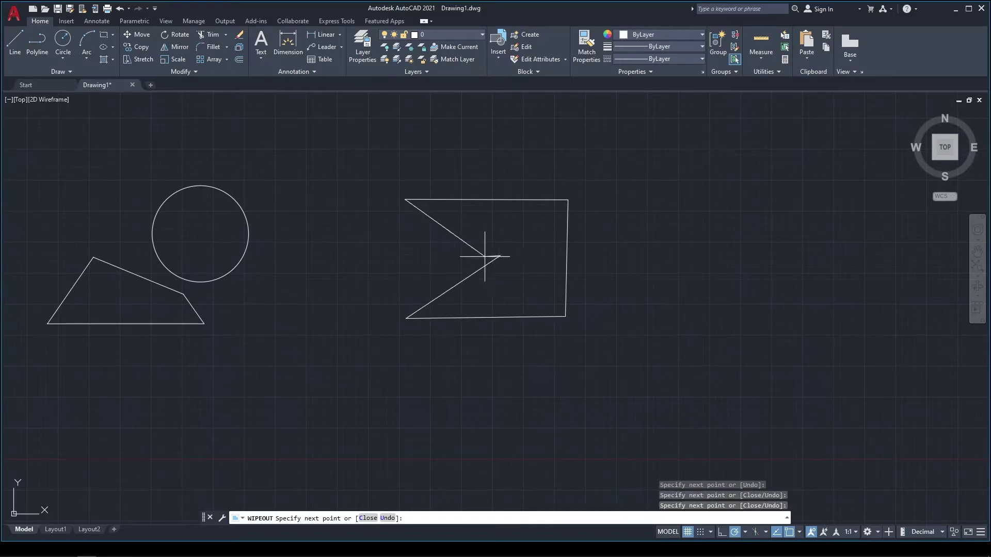
click(406, 247)
click(483, 233)
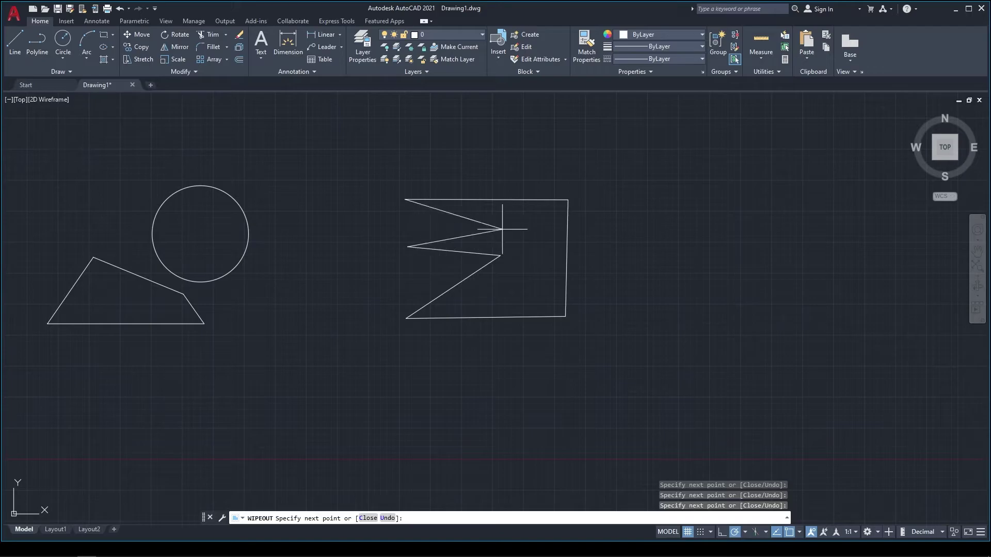
key(Return)
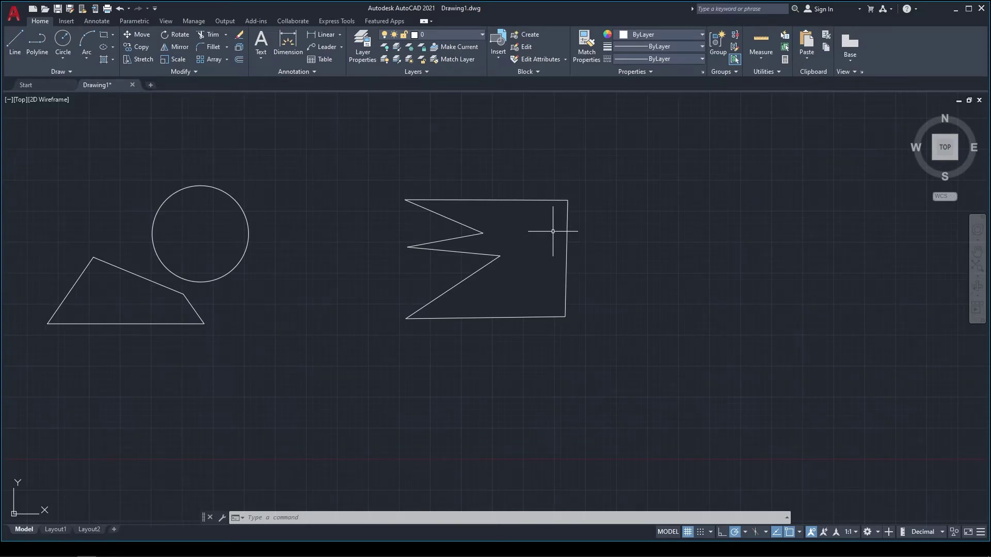
mouse_move(939, 126)
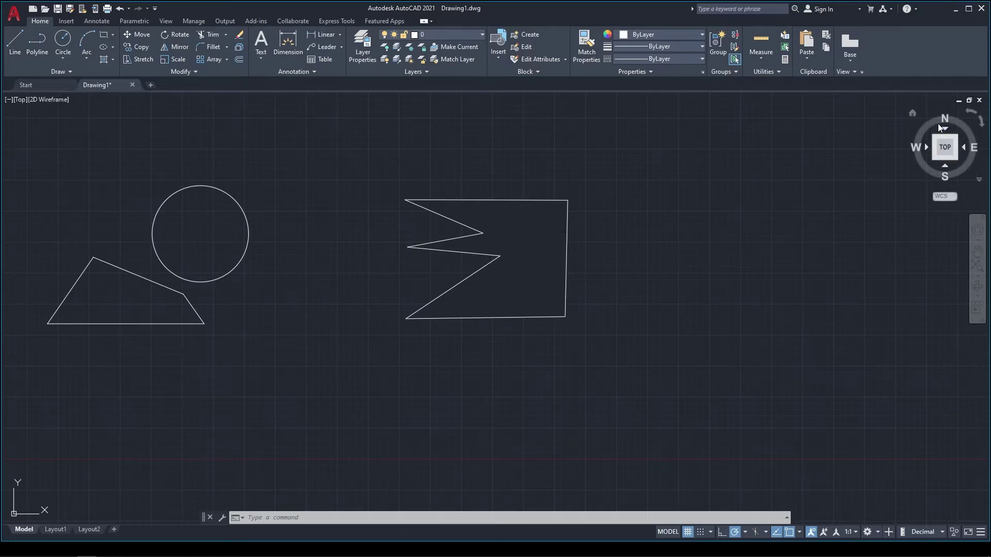
click(914, 114)
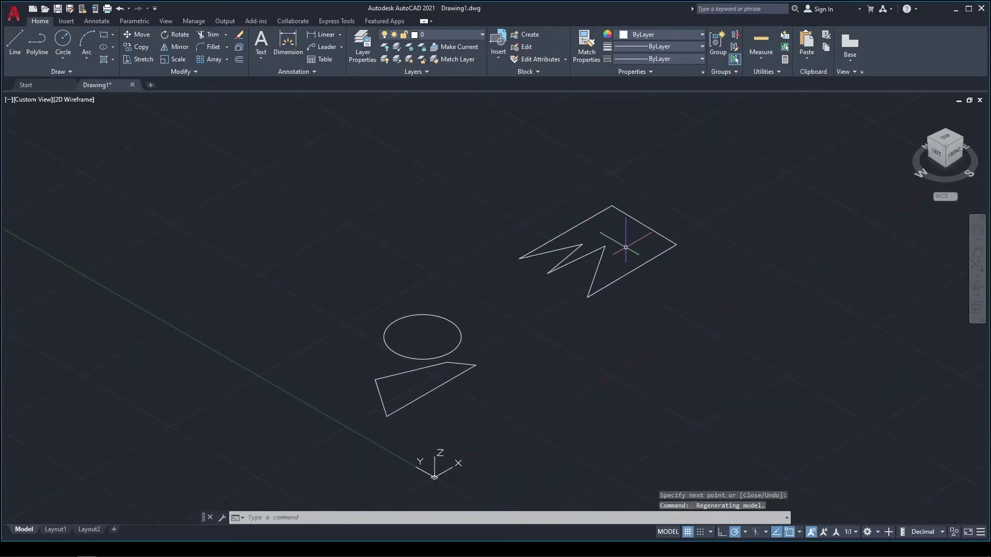
click(944, 140)
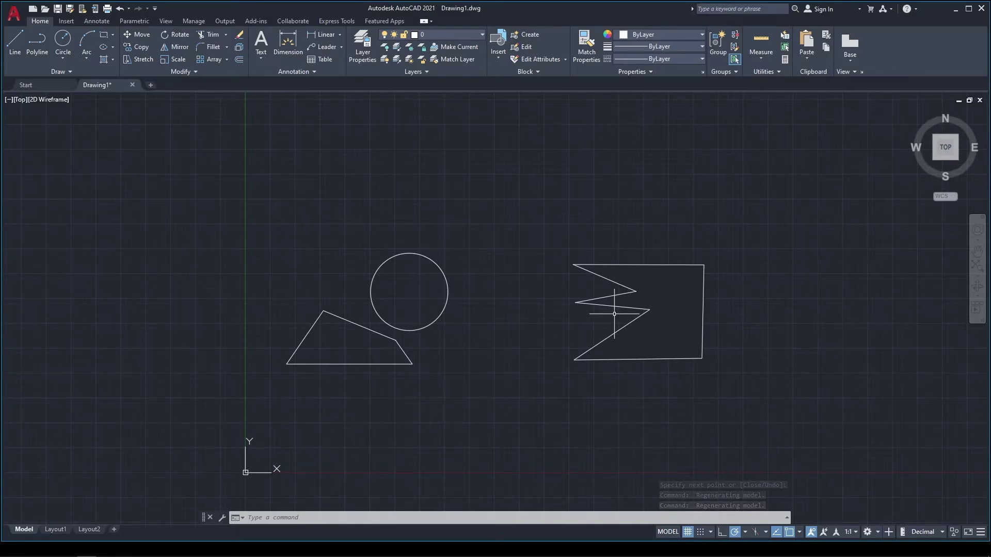
middle_drag(679, 296, 537, 288)
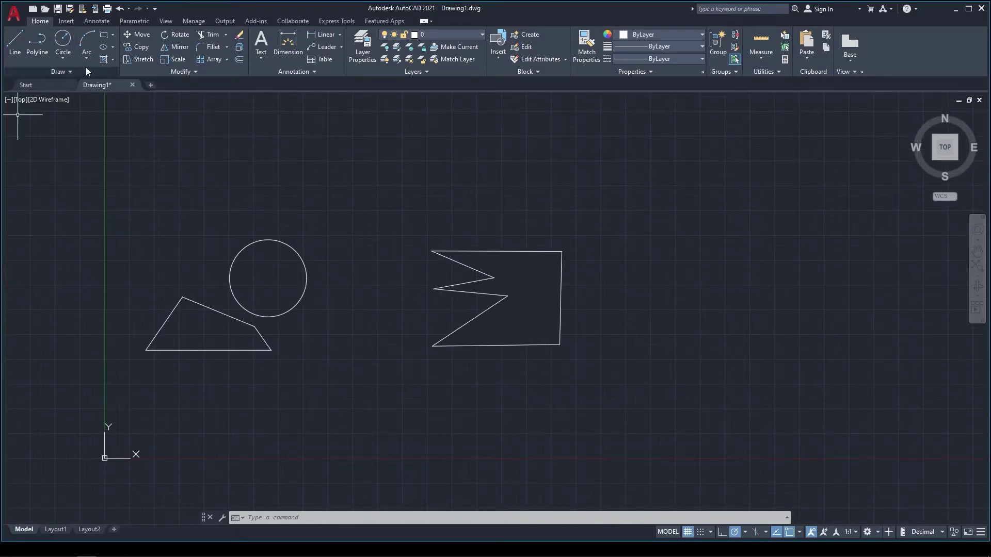
click(70, 71)
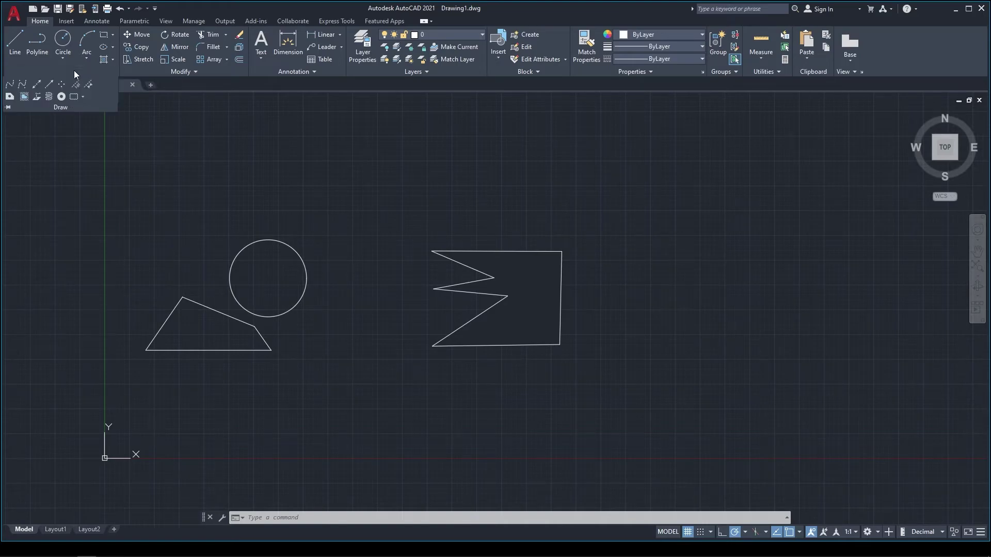
Step: Start a 3D polyline above the circle and place its lower and right-side corners
click(38, 100)
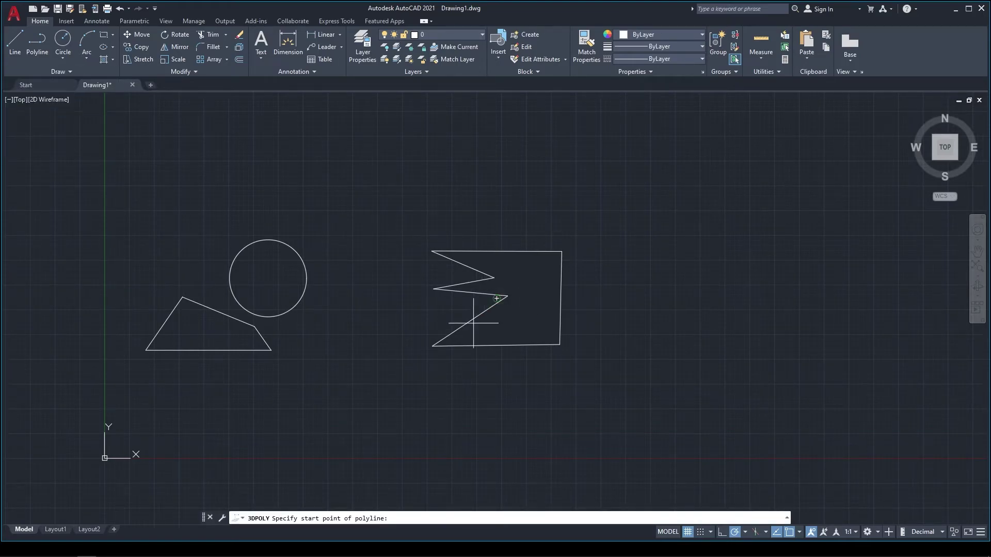
scroll(469, 309, down, 3)
scroll(413, 160, up, 3)
click(381, 167)
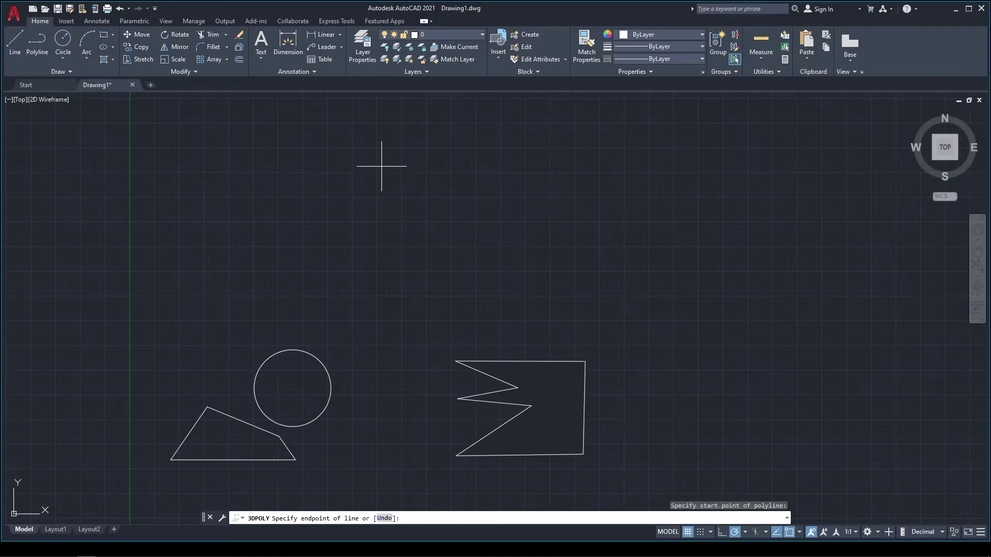
click(381, 271)
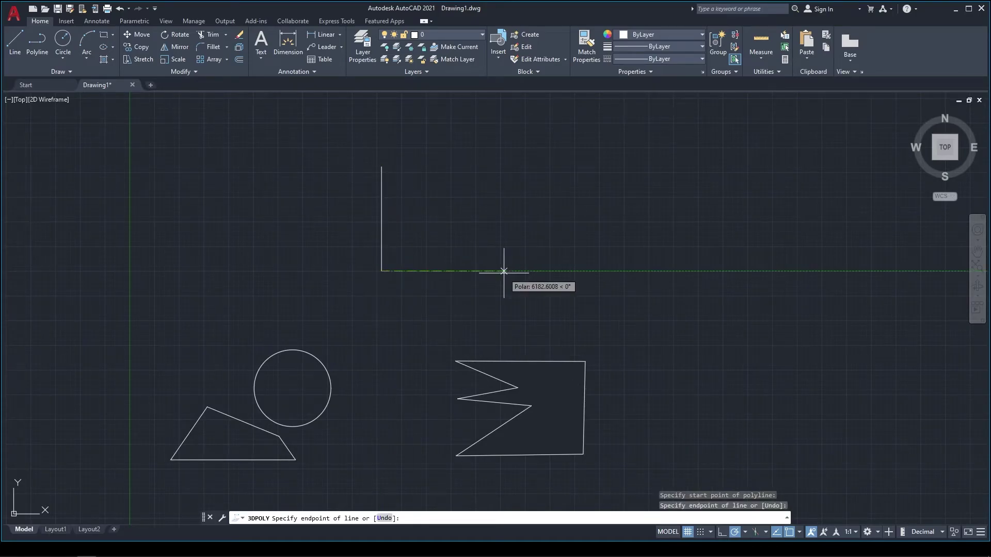
click(509, 271)
click(510, 191)
click(606, 157)
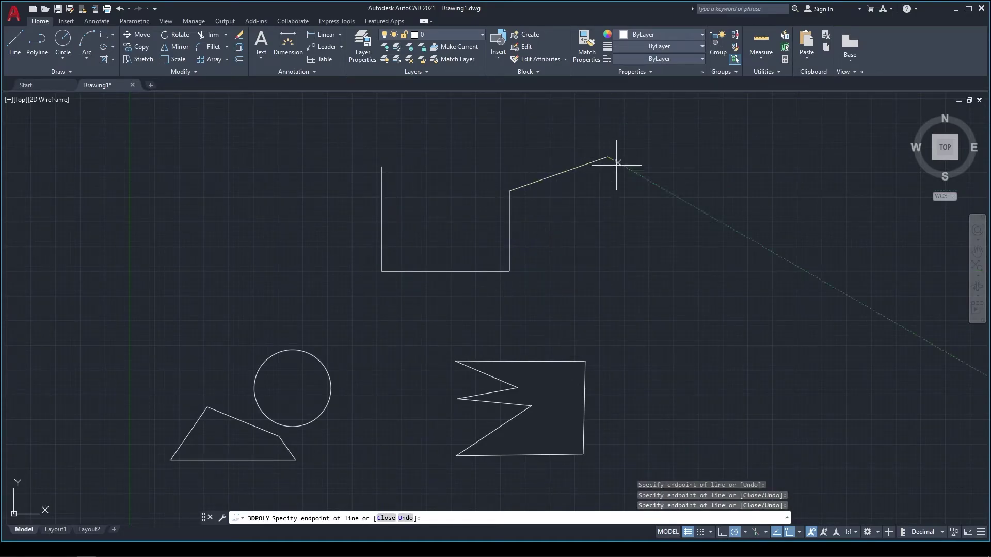
click(606, 287)
click(700, 195)
click(681, 131)
Step: Trace the polyline's top and left edges with an inner notch, leave it open, and select it
click(609, 111)
click(505, 139)
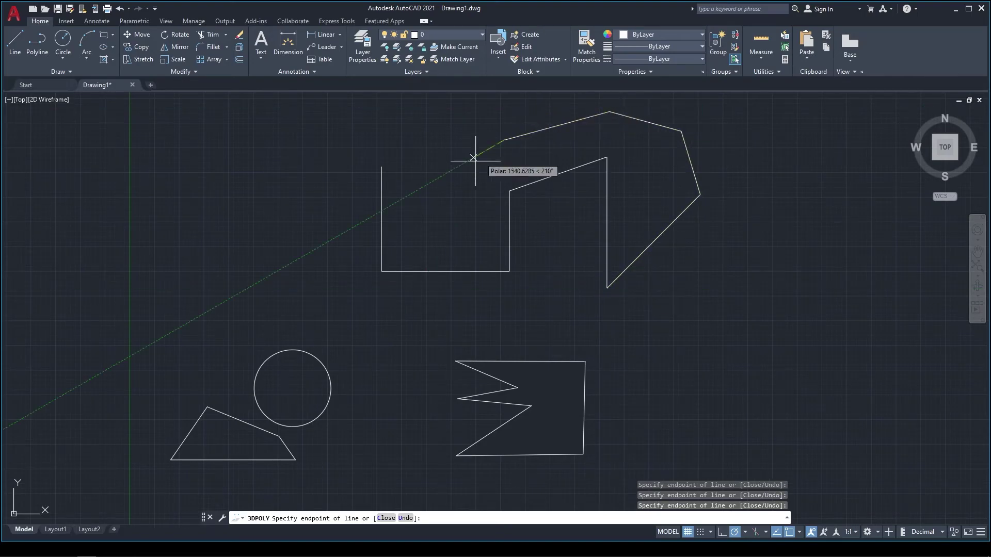
click(463, 163)
click(419, 104)
click(332, 123)
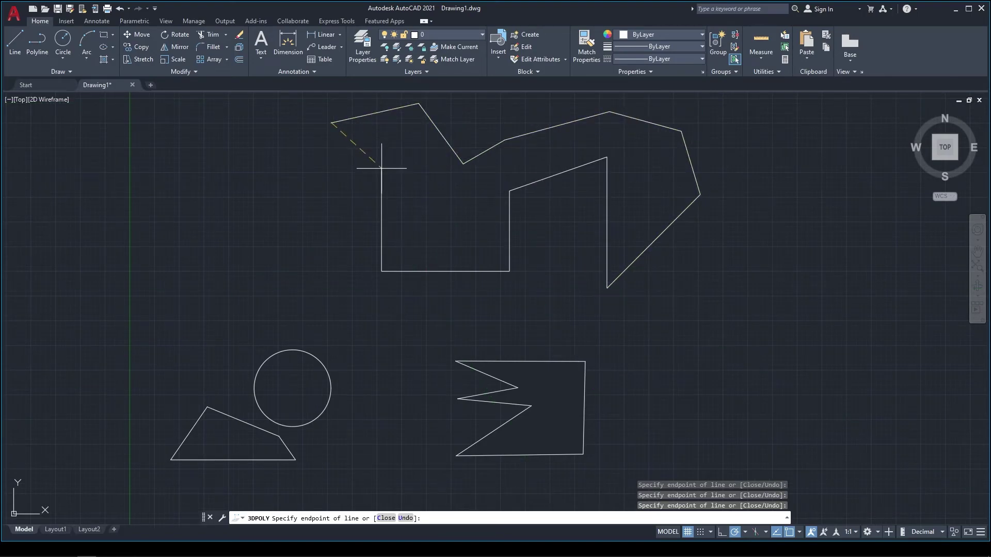
click(295, 184)
click(295, 311)
click(392, 327)
click(349, 272)
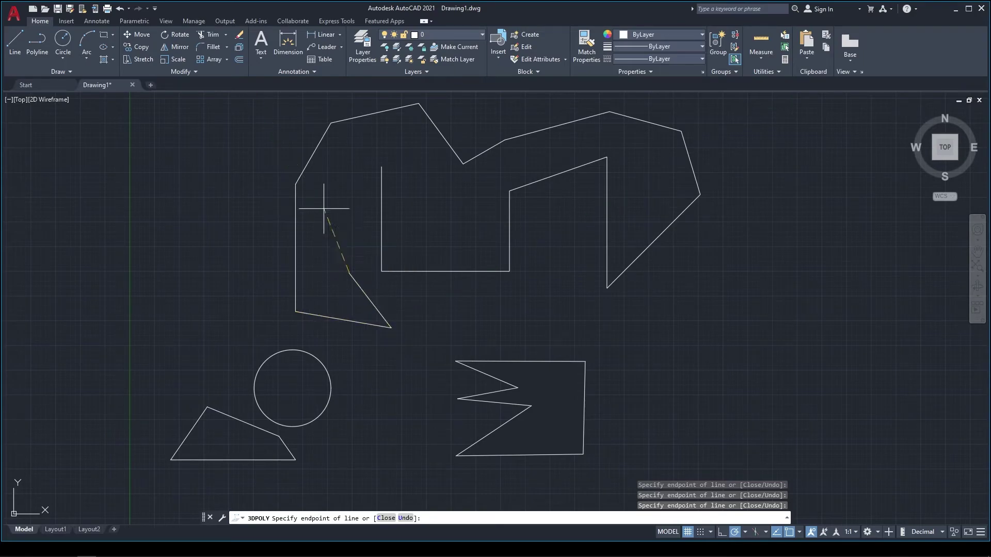
click(325, 198)
click(361, 148)
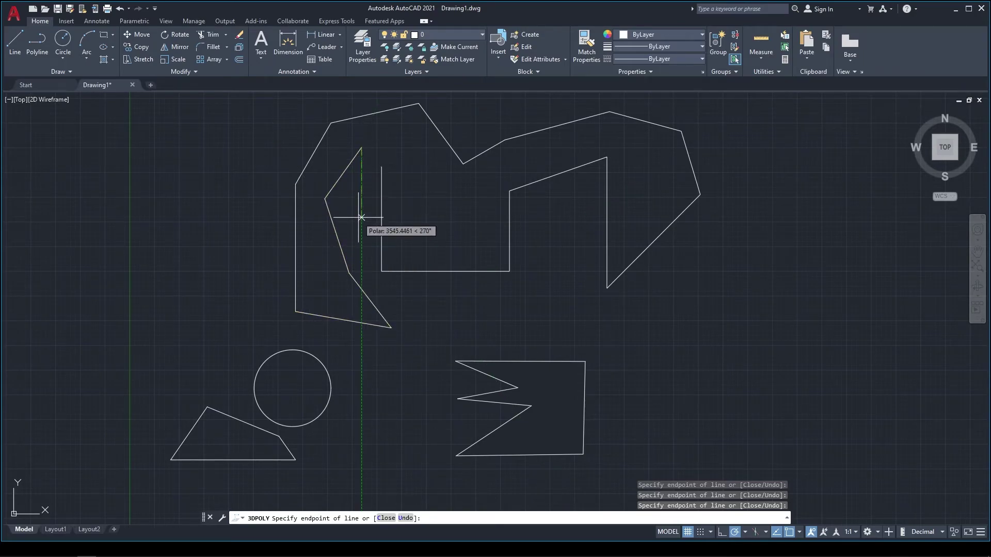
key(Return)
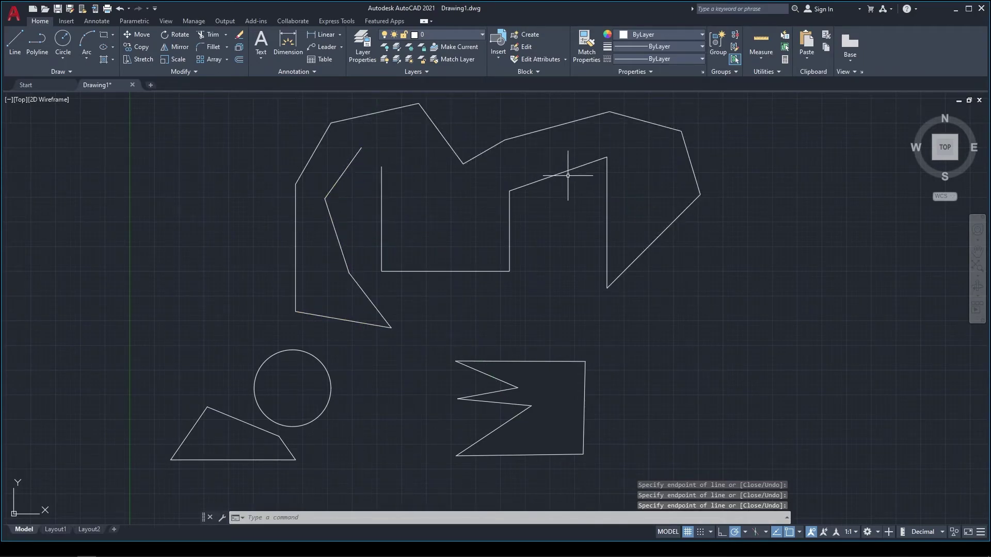
click(568, 175)
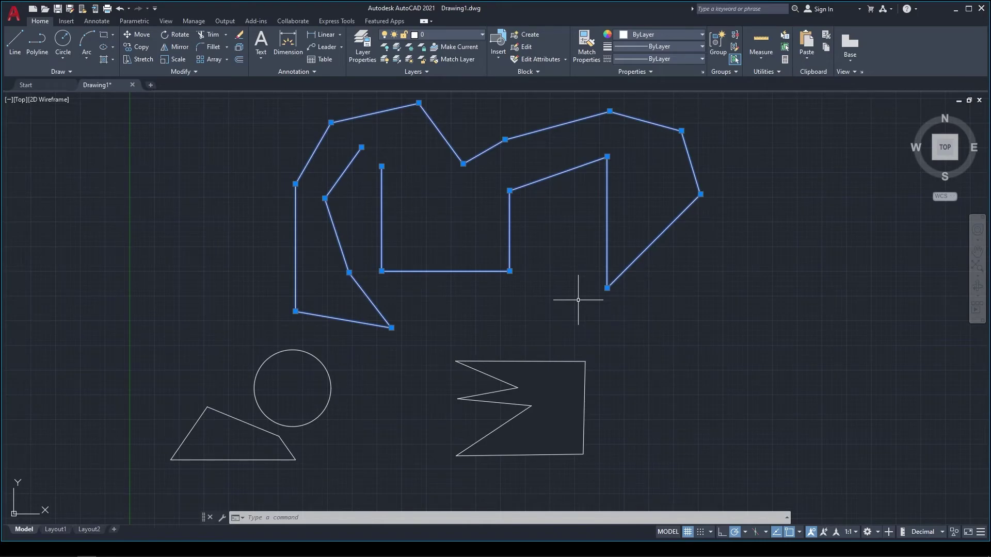
scroll(295, 188, down, 2)
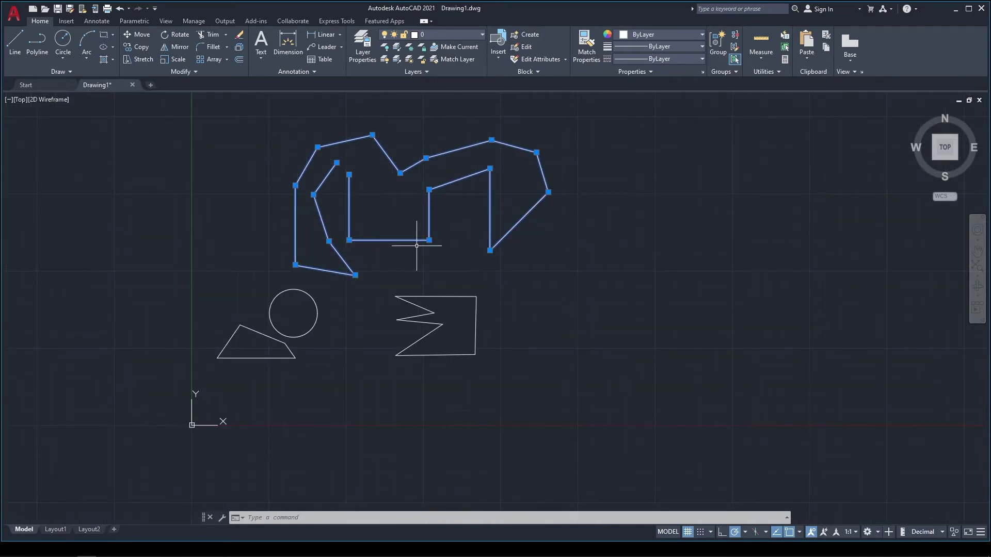
Step: Draw a tapering helix to the right of the ring shapes, setting base radius, top radius and height
key(Escape)
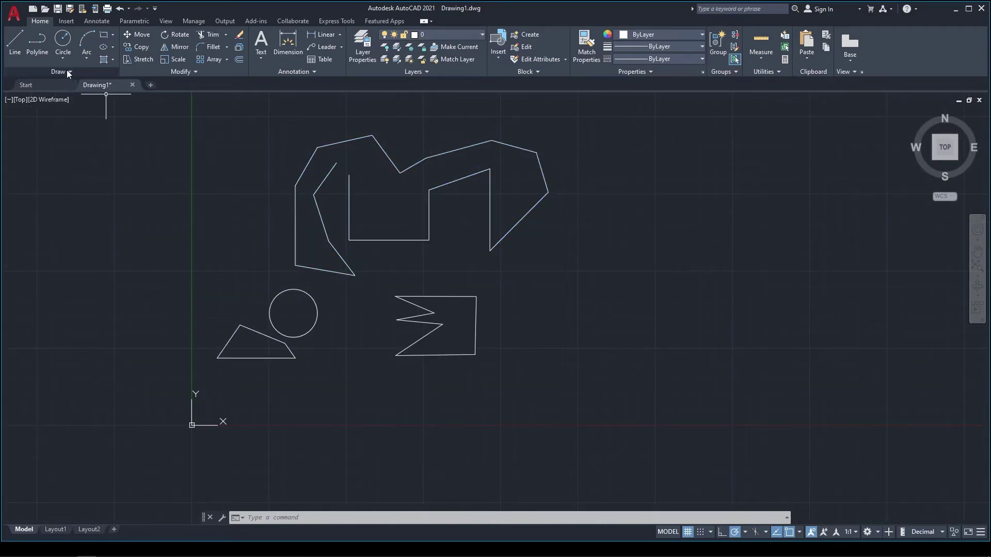
click(65, 71)
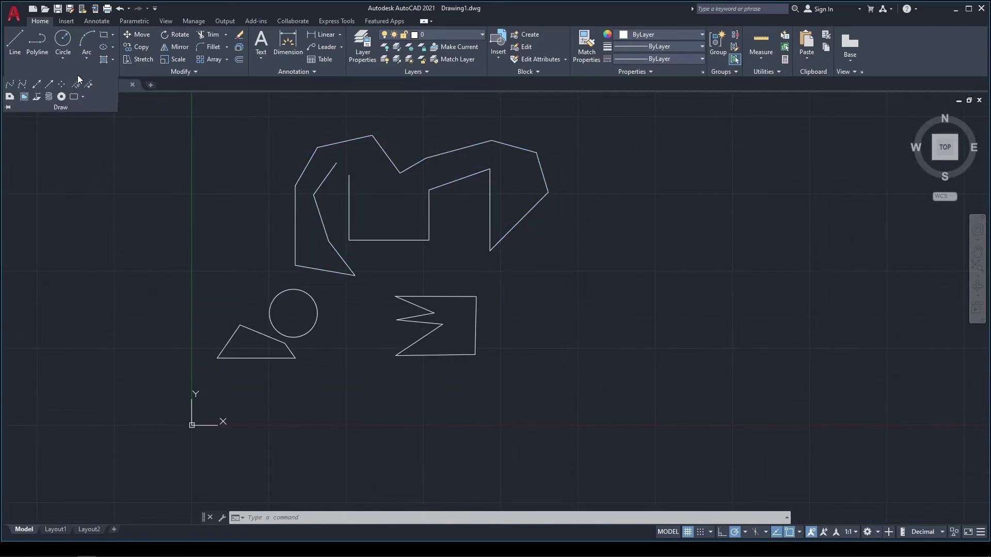
click(48, 97)
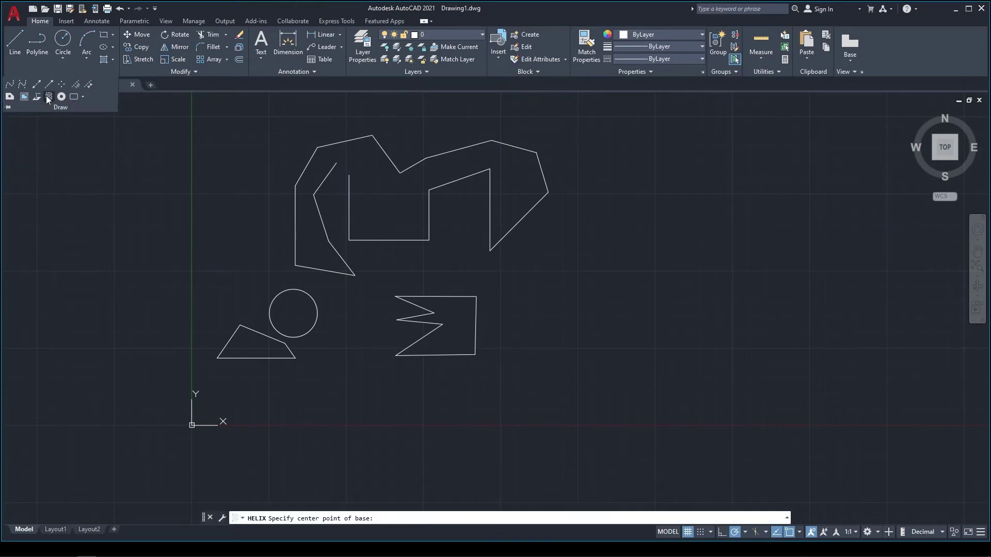
click(641, 285)
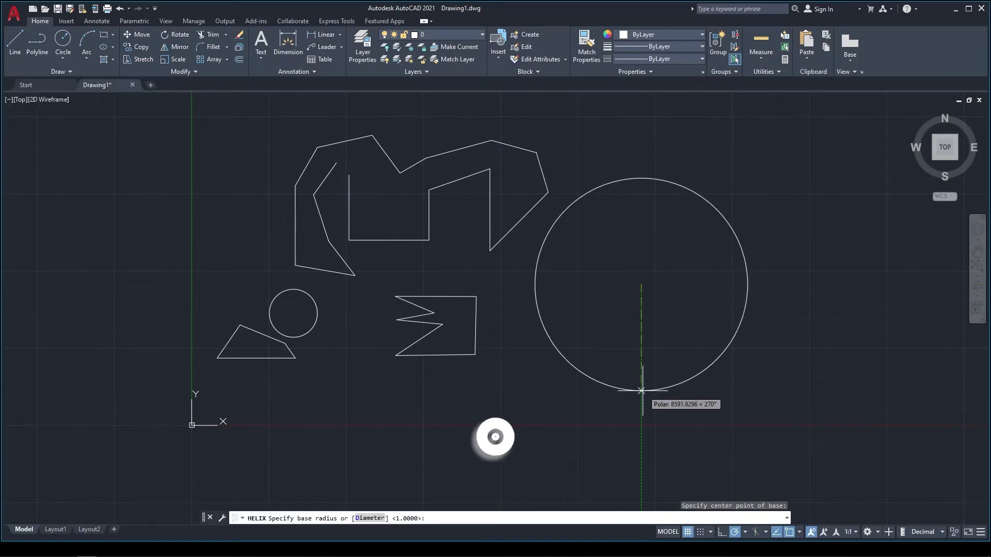
click(641, 392)
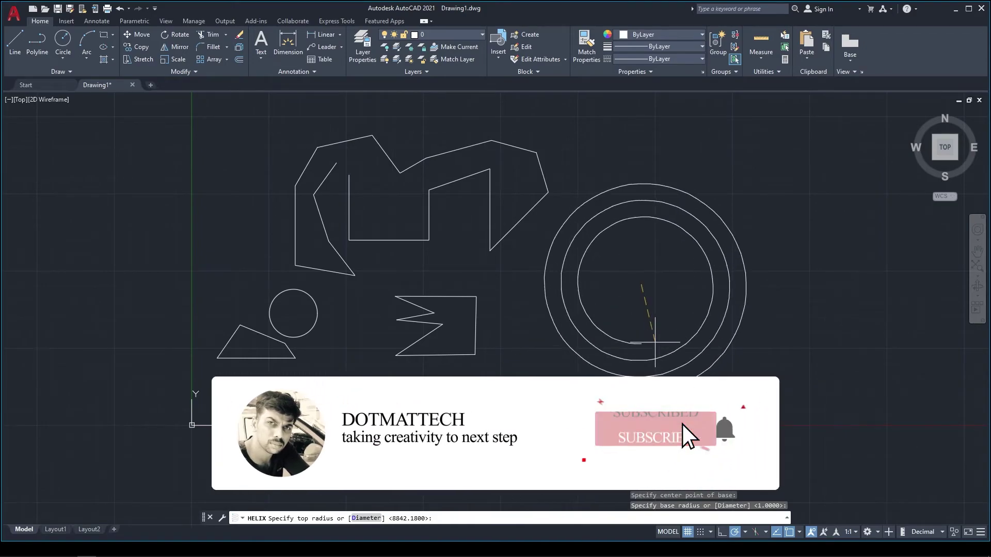
click(667, 363)
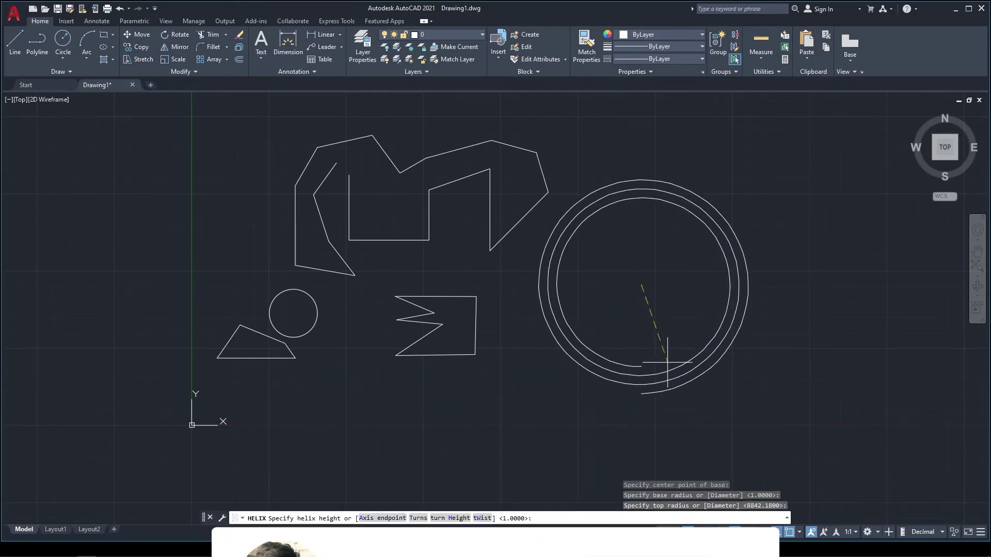
click(641, 311)
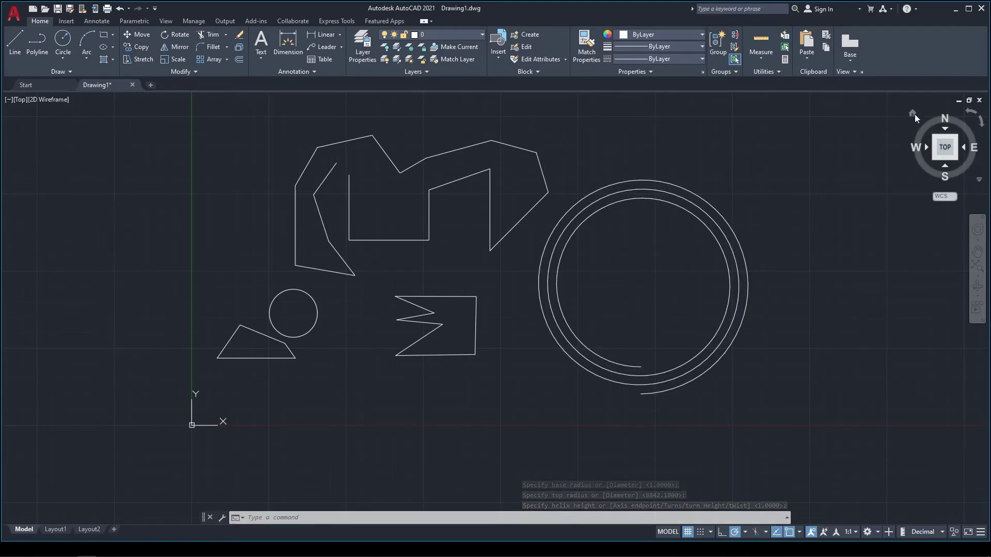
Step: Switch to a 3D corner view and draw a second tapering helix nearer the centre
click(913, 114)
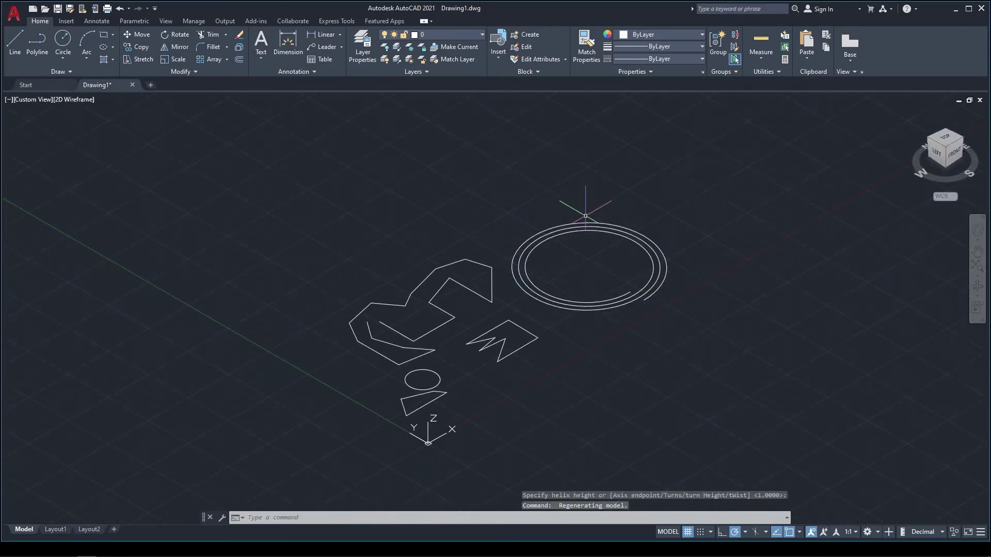
scroll(310, 373, down, 4)
scroll(407, 310, up, 3)
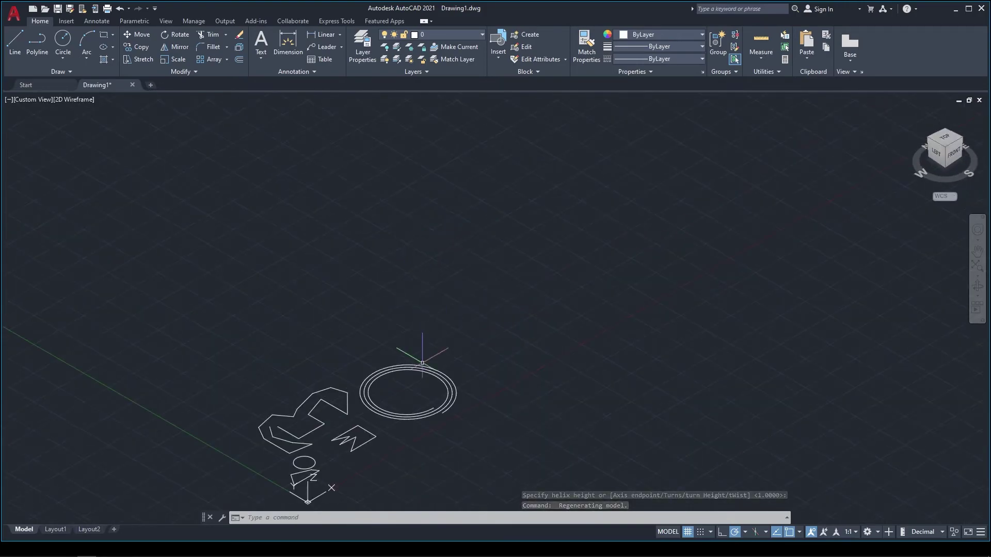
scroll(379, 387, up, 1)
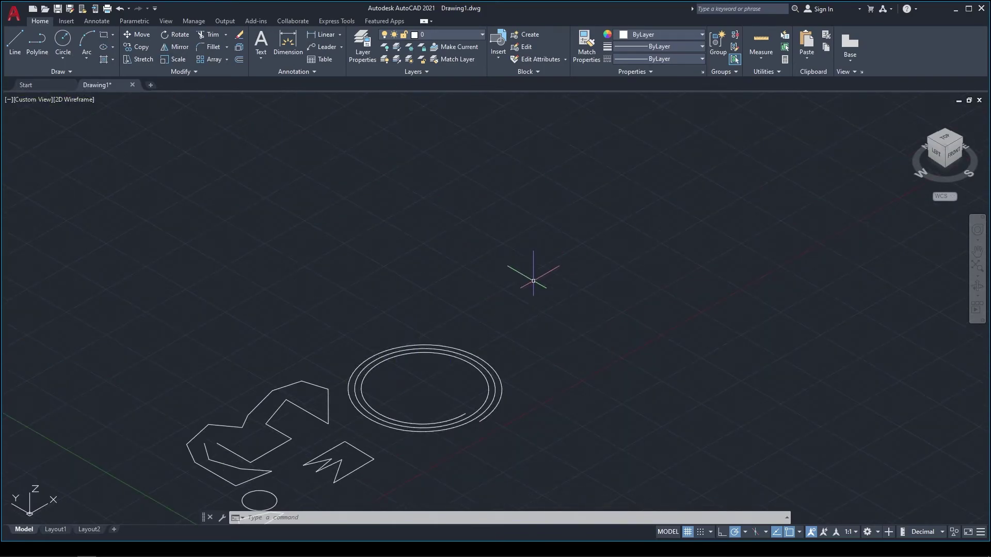
click(61, 71)
click(50, 98)
click(526, 272)
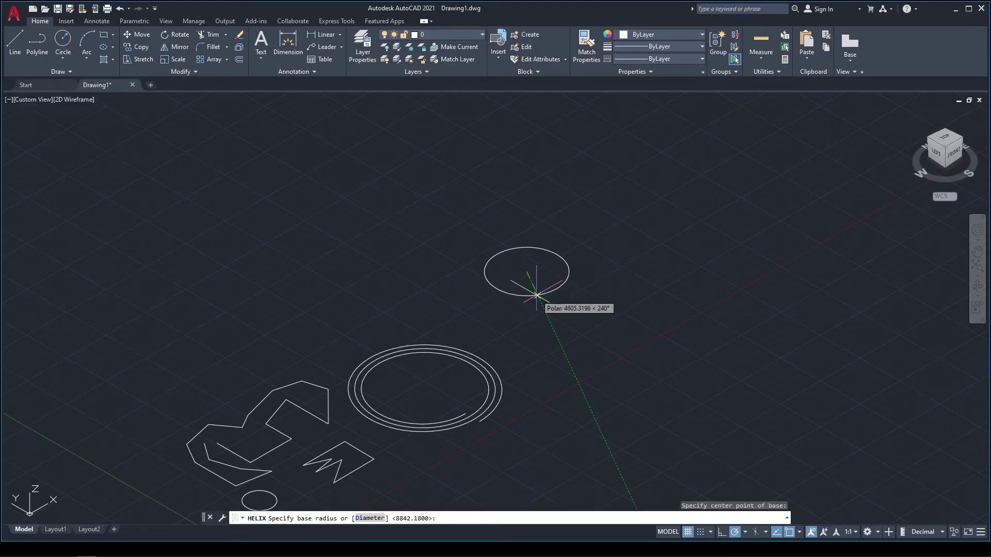
click(549, 319)
click(539, 289)
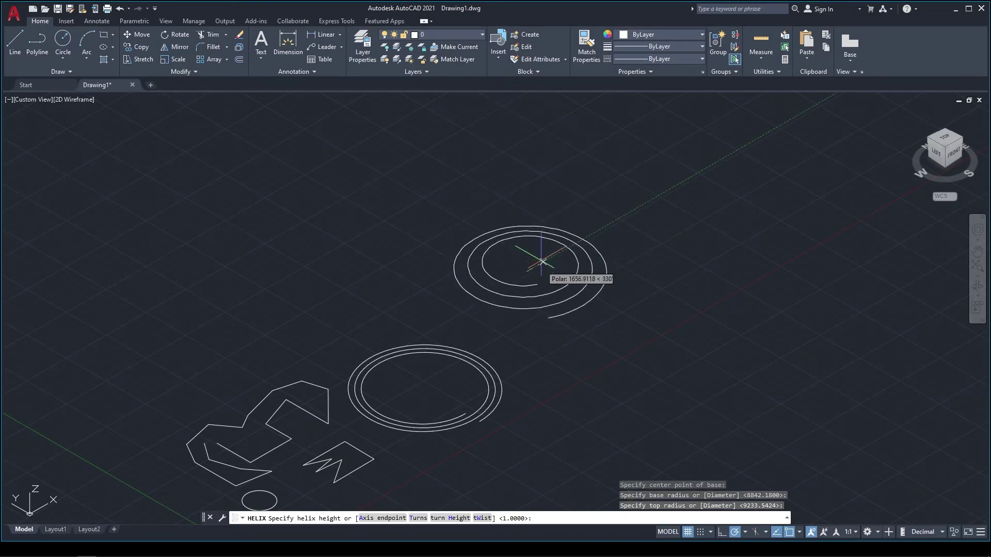
click(527, 164)
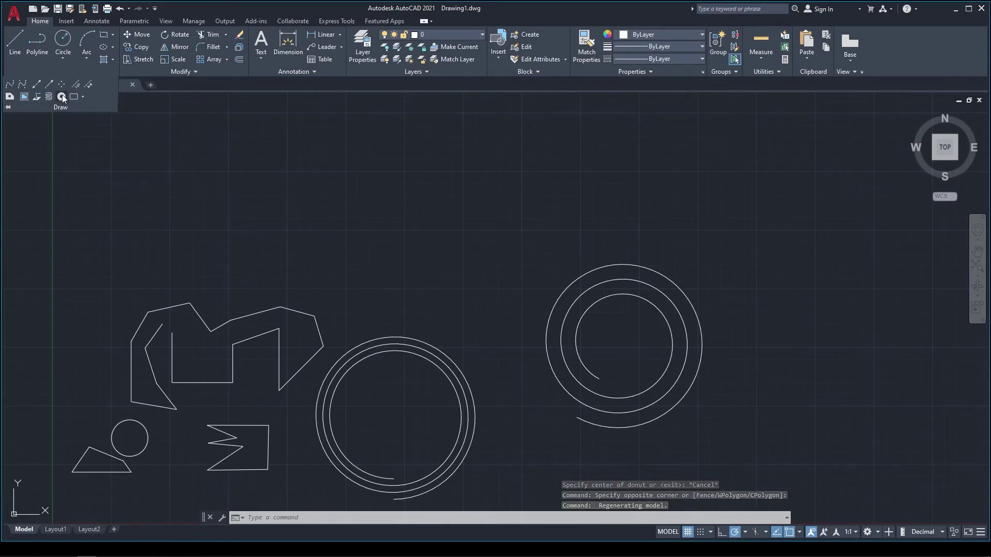
Step: Set the donut diameters and place five filled donuts above the earlier shapes
click(62, 95)
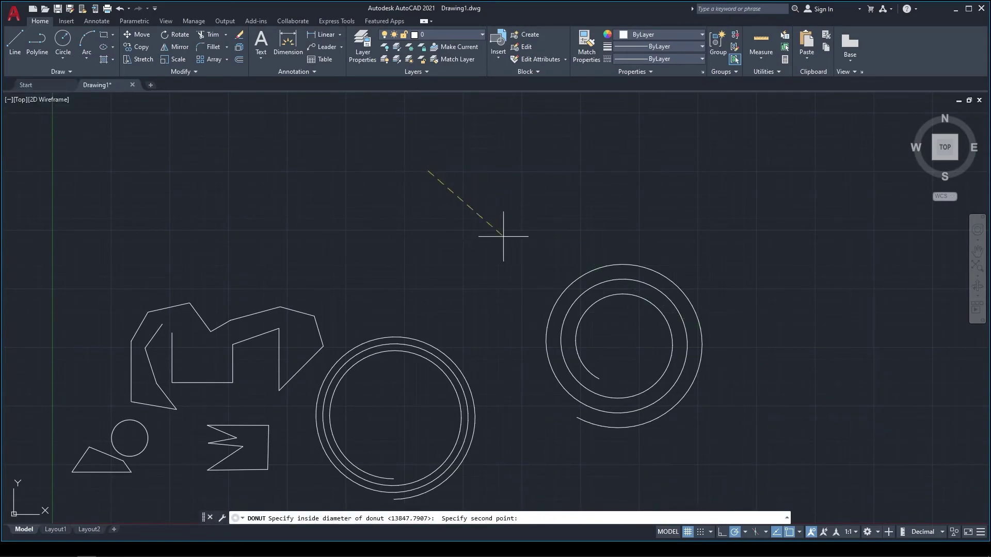
click(519, 193)
click(519, 193)
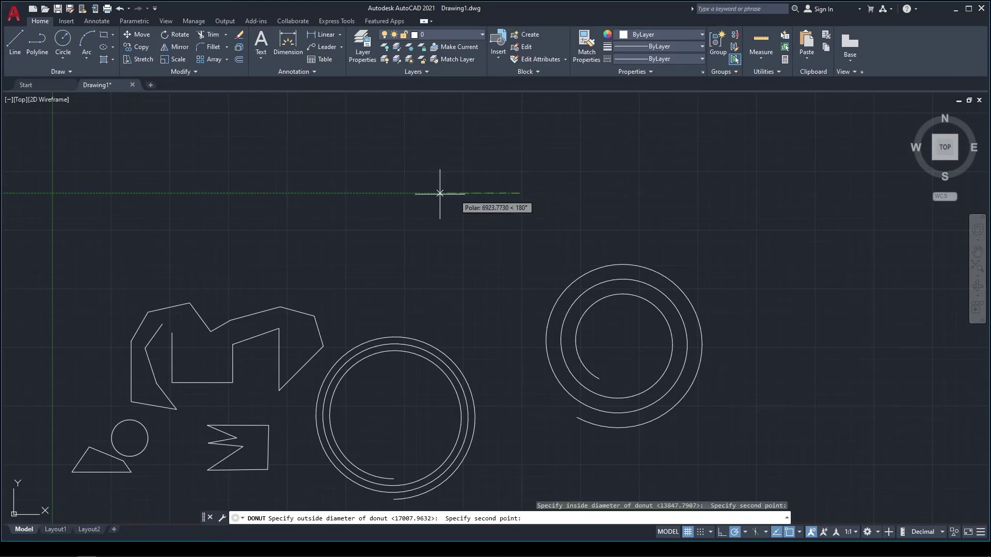
click(400, 192)
click(439, 176)
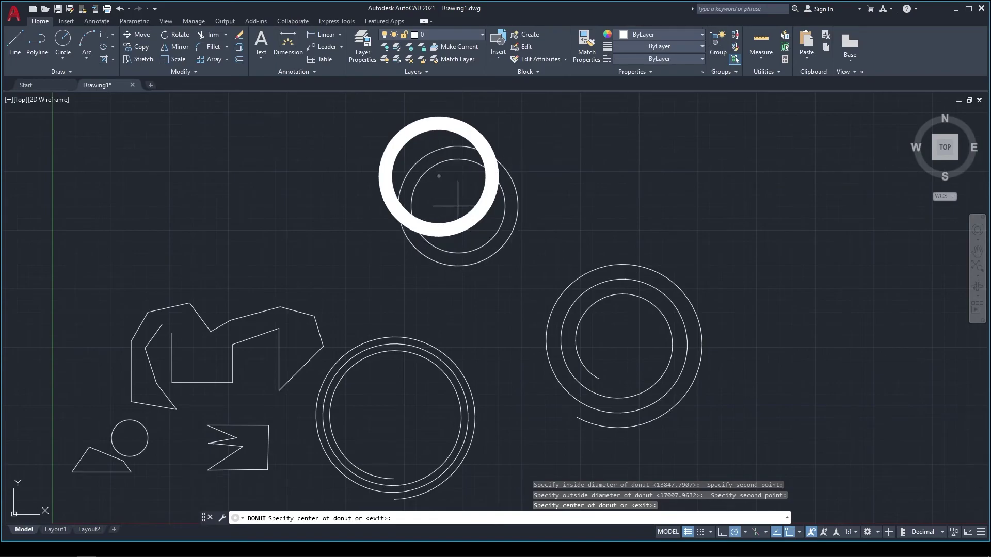
scroll(377, 180, down, 1)
scroll(248, 230, down, 1)
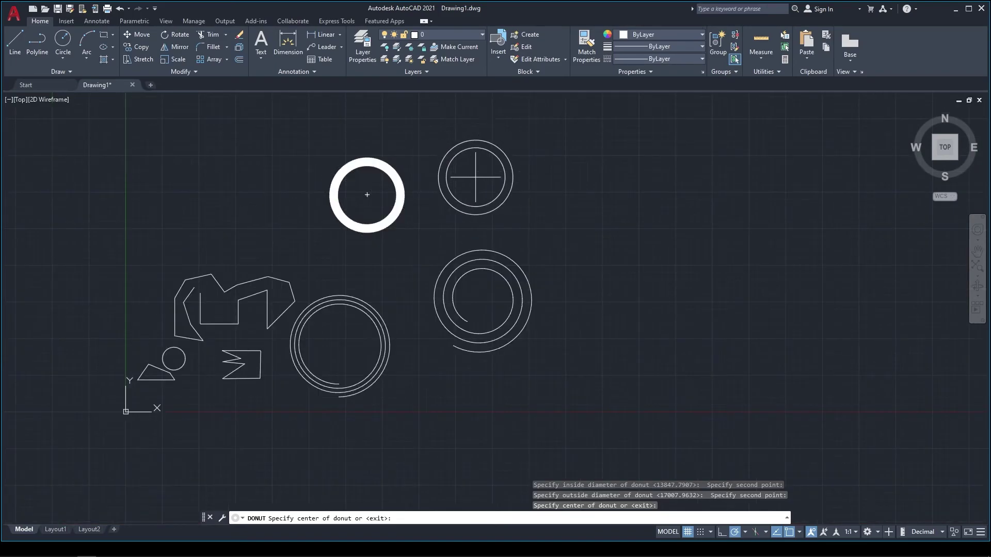
click(475, 177)
click(600, 170)
click(620, 268)
click(720, 222)
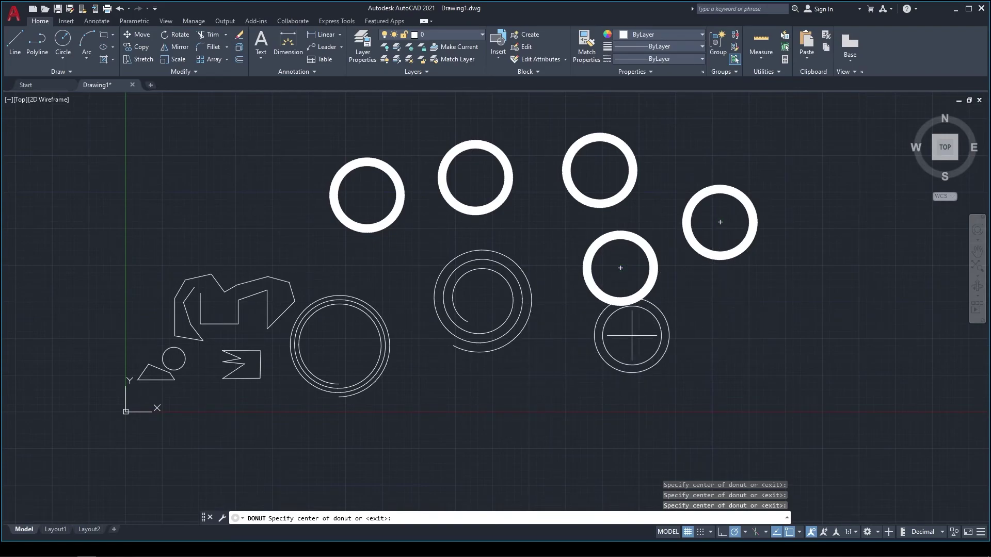
key(Escape)
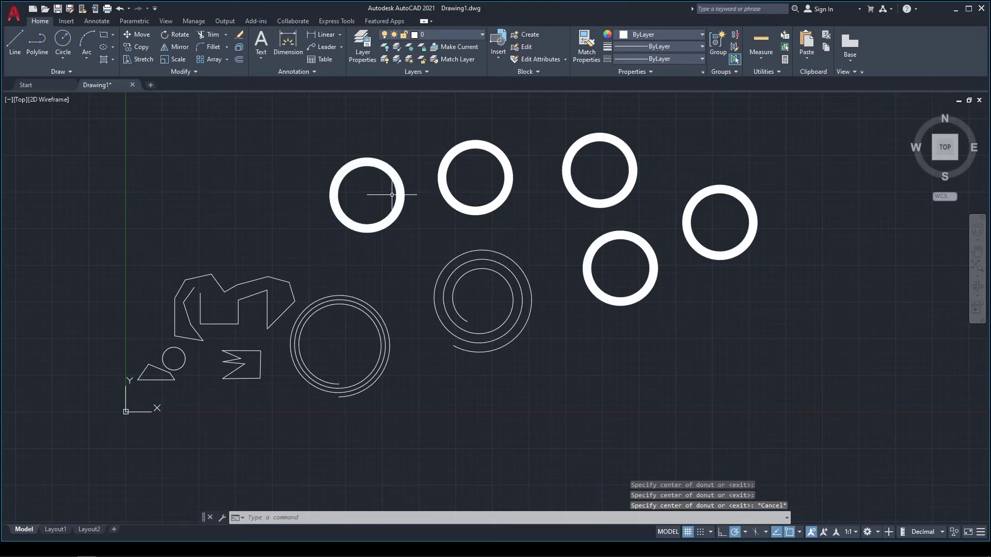
Step: Add one thicker donut with larger diameters at the upper left
click(70, 71)
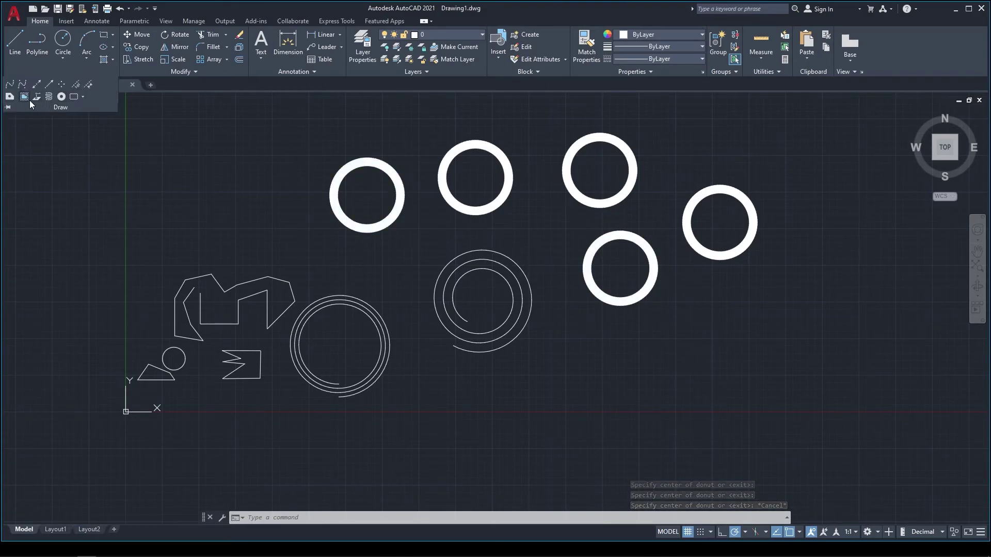
click(61, 97)
click(199, 166)
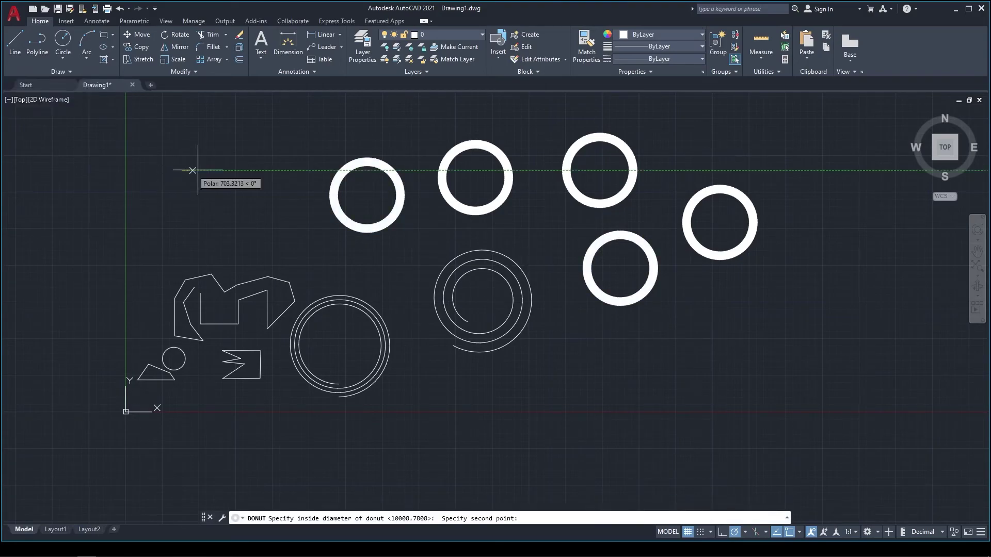
click(279, 167)
click(217, 168)
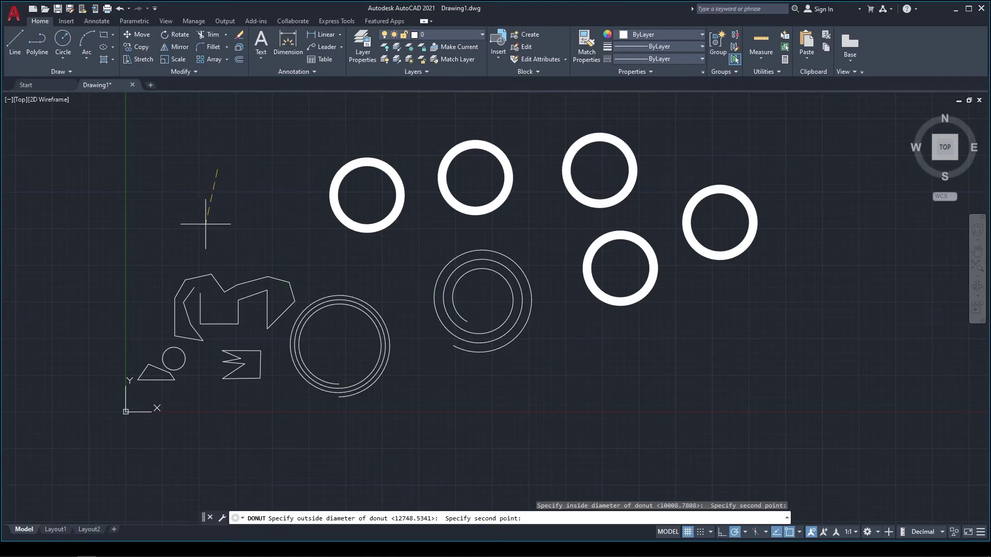
click(157, 206)
click(218, 163)
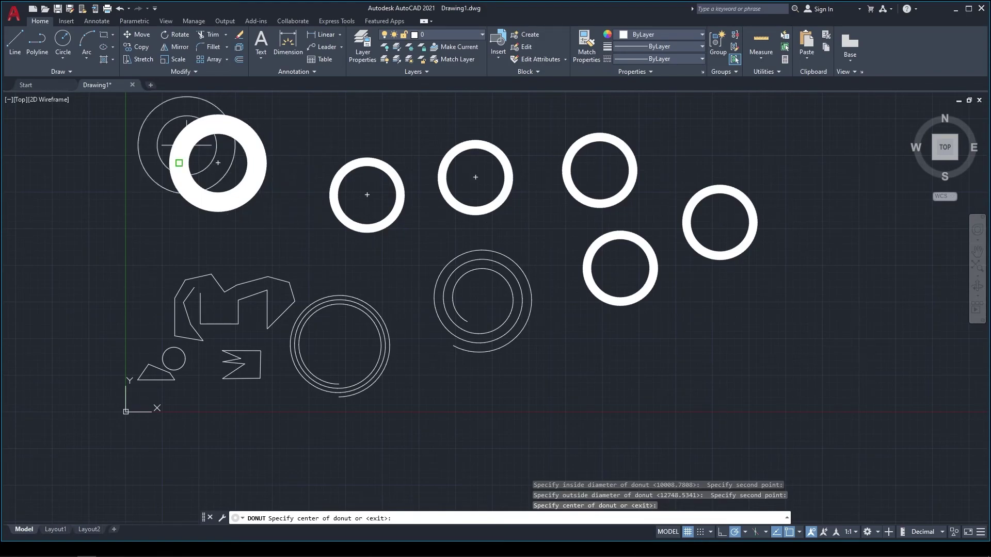
click(71, 71)
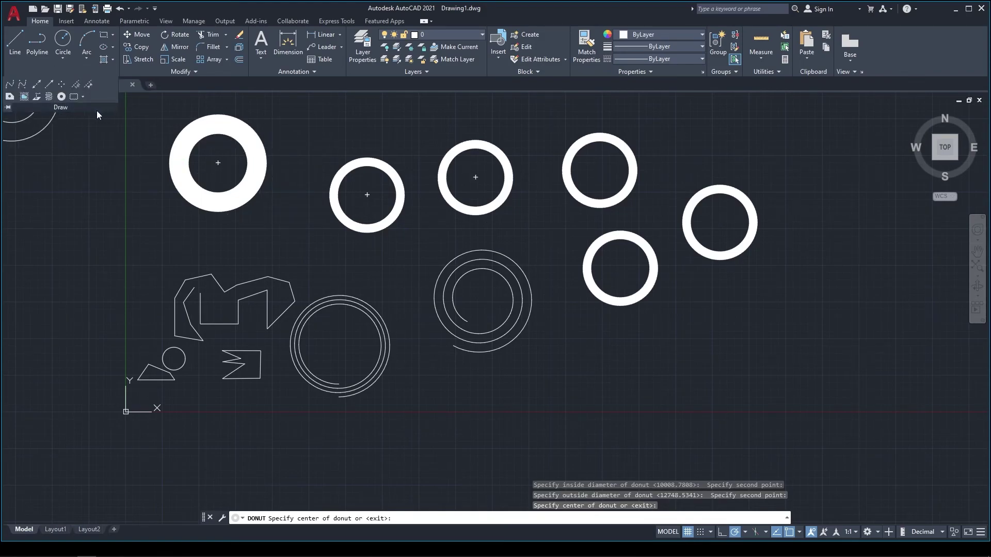
click(82, 97)
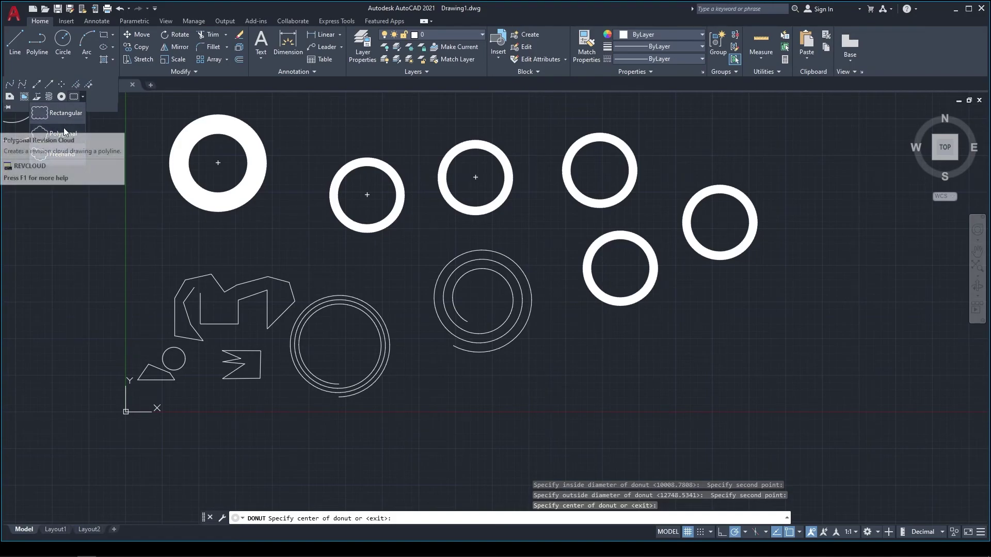
Step: Draw a rectangular revision cloud at the upper right, then pan to free space on the left
click(54, 115)
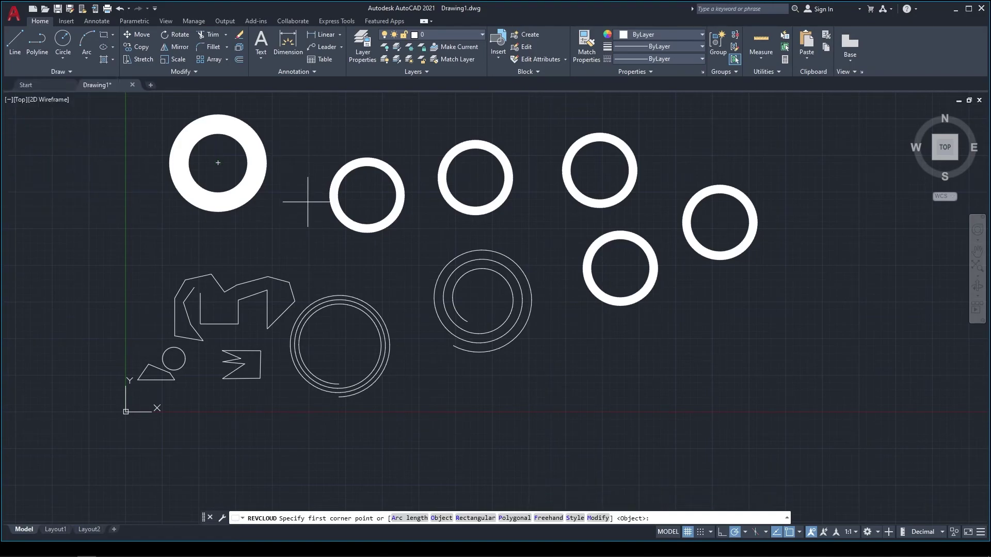
scroll(327, 237, down, 4)
scroll(495, 211, up, 2)
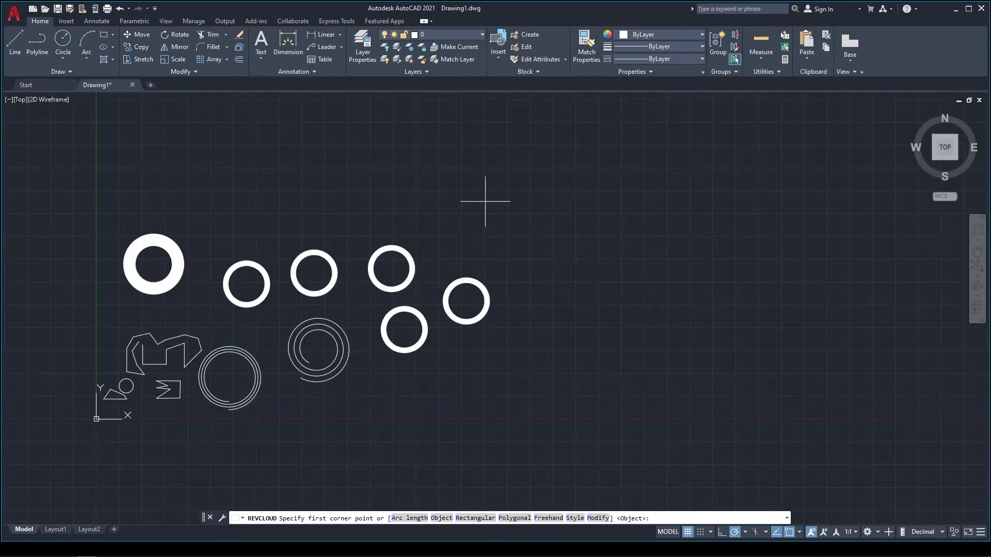
click(489, 179)
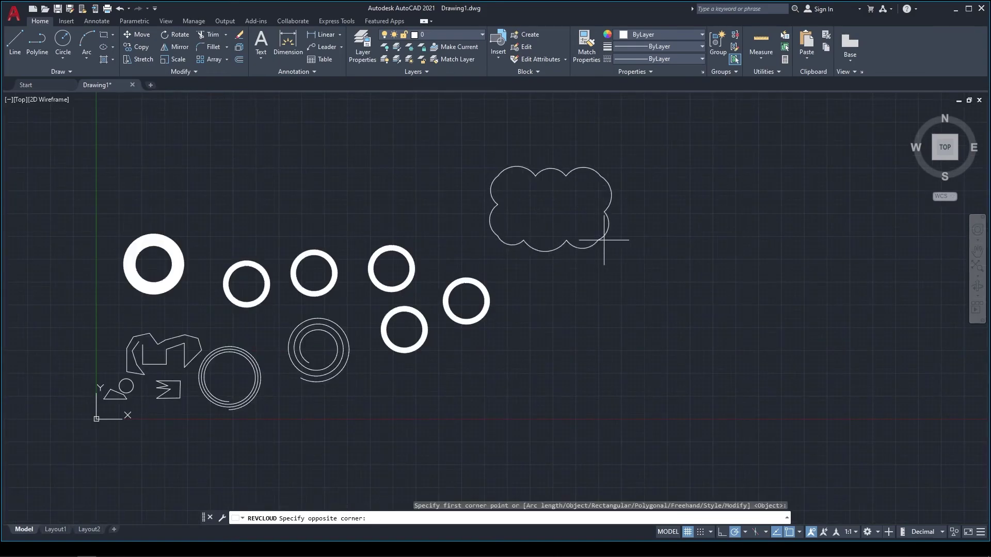
click(639, 233)
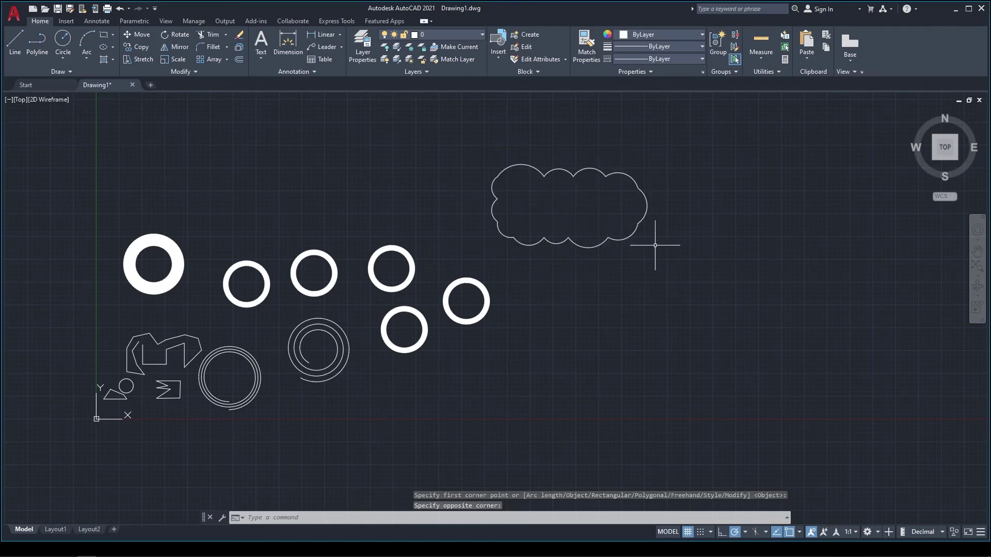
middle_drag(630, 254, 793, 237)
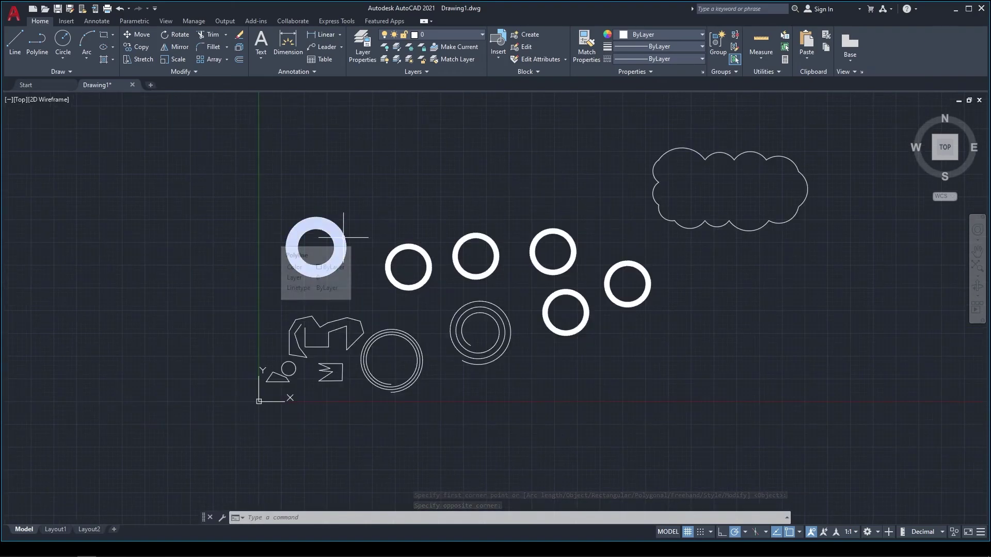
Step: Draw a four-vertex polygonal revision cloud at the far left
click(71, 71)
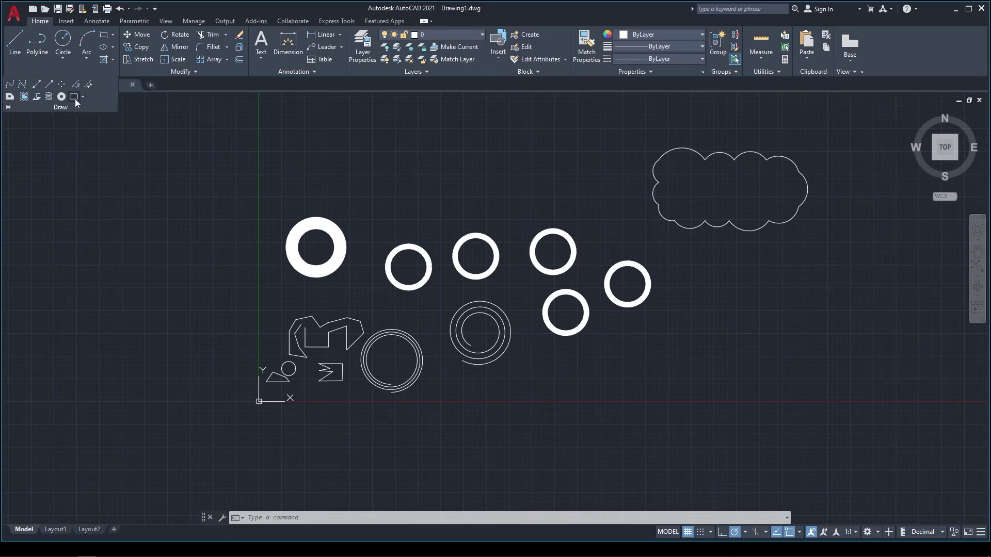
click(75, 98)
click(44, 133)
click(138, 160)
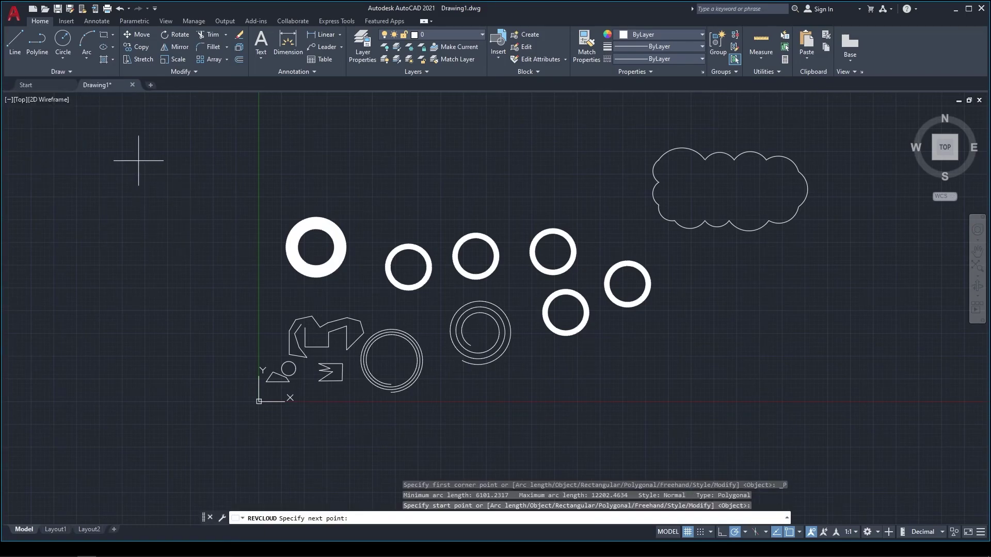
click(195, 272)
click(72, 271)
click(70, 165)
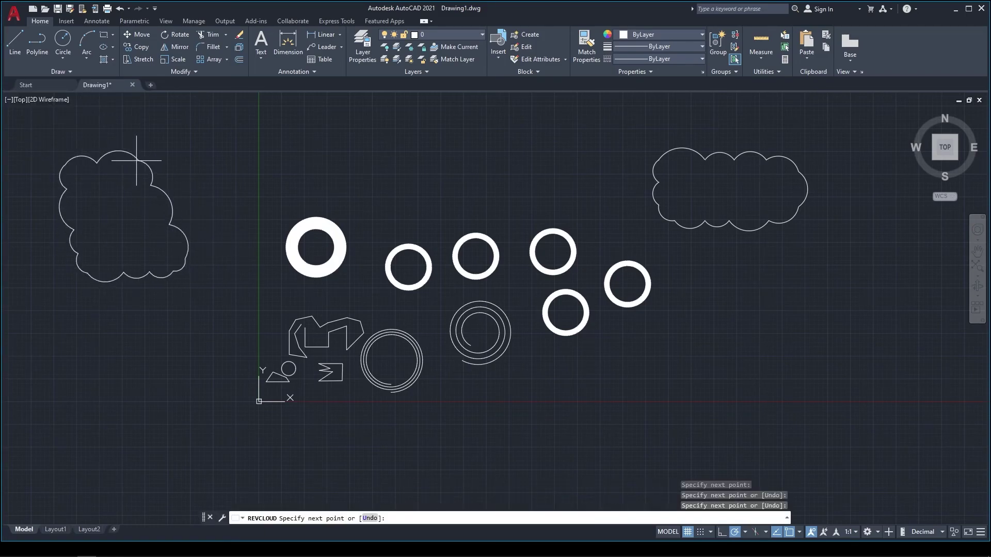
click(136, 160)
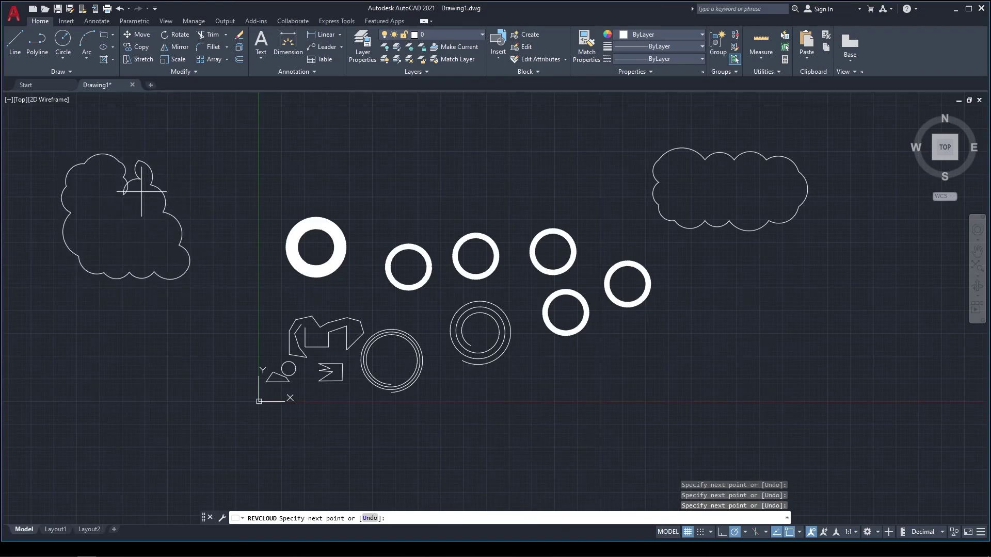
key(Return)
click(70, 70)
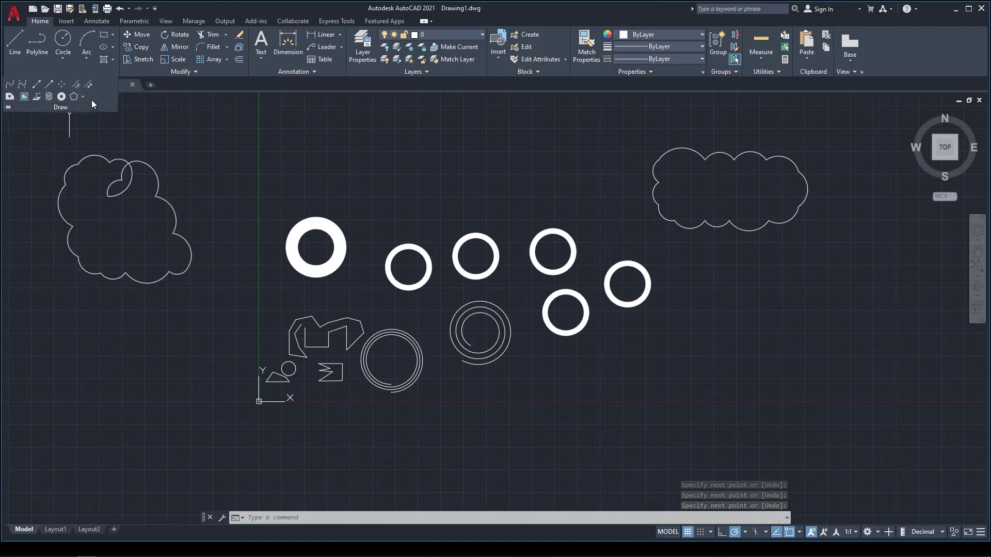
click(83, 96)
Step: Choose the Freehand revision cloud type, zoom out, and restart the cloud command to trace it
click(47, 156)
scroll(369, 303, down, 2)
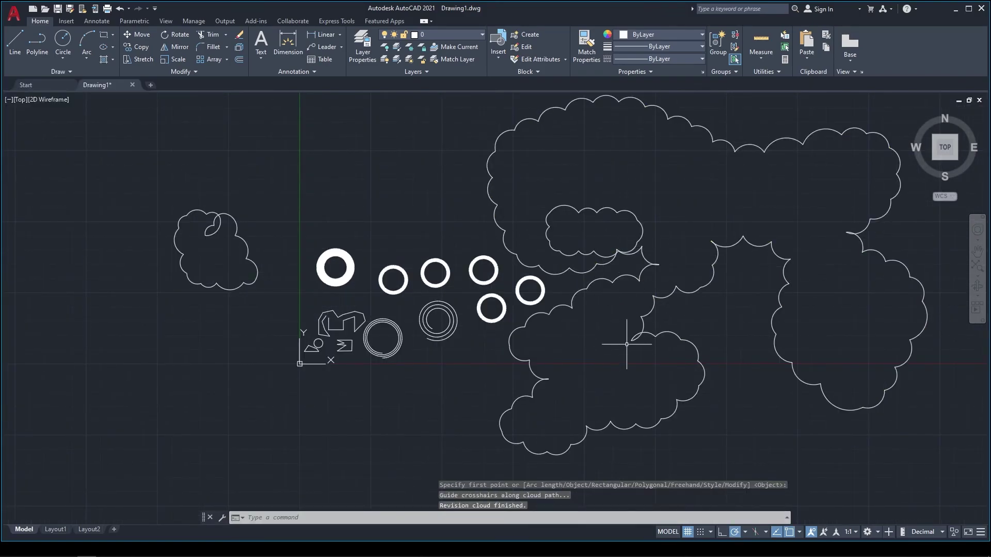
key(Return)
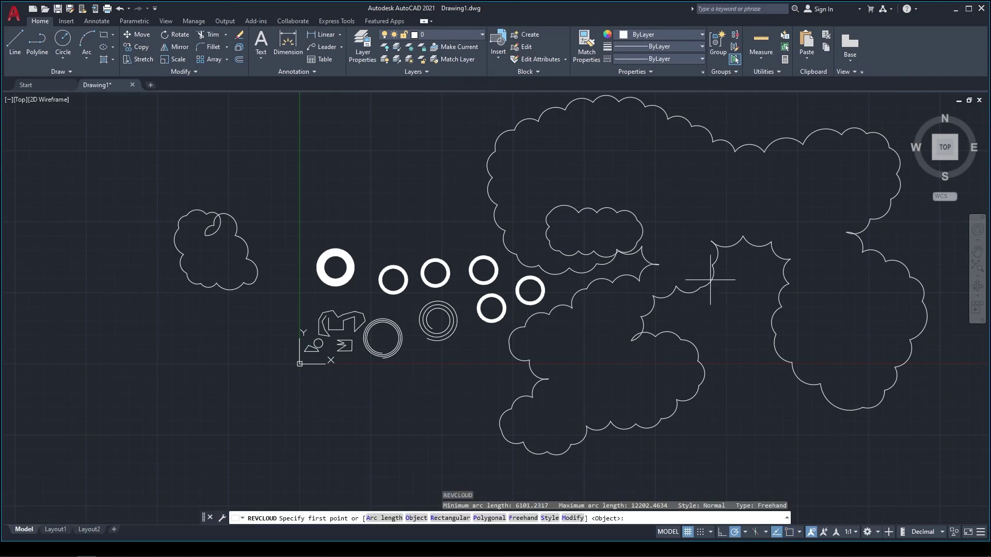